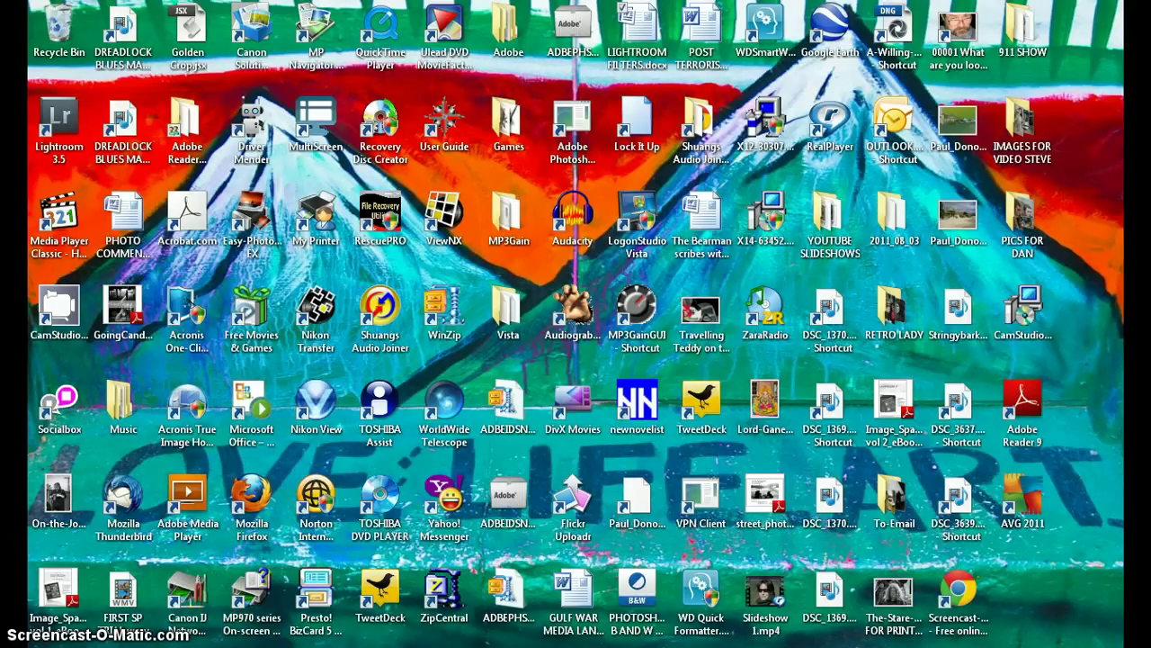
Step: Open Adobe Photoshop Lightroom 3.5, view the market lady photo in the Library, and return to the Develop module
{"action": "key", "text": "super"}
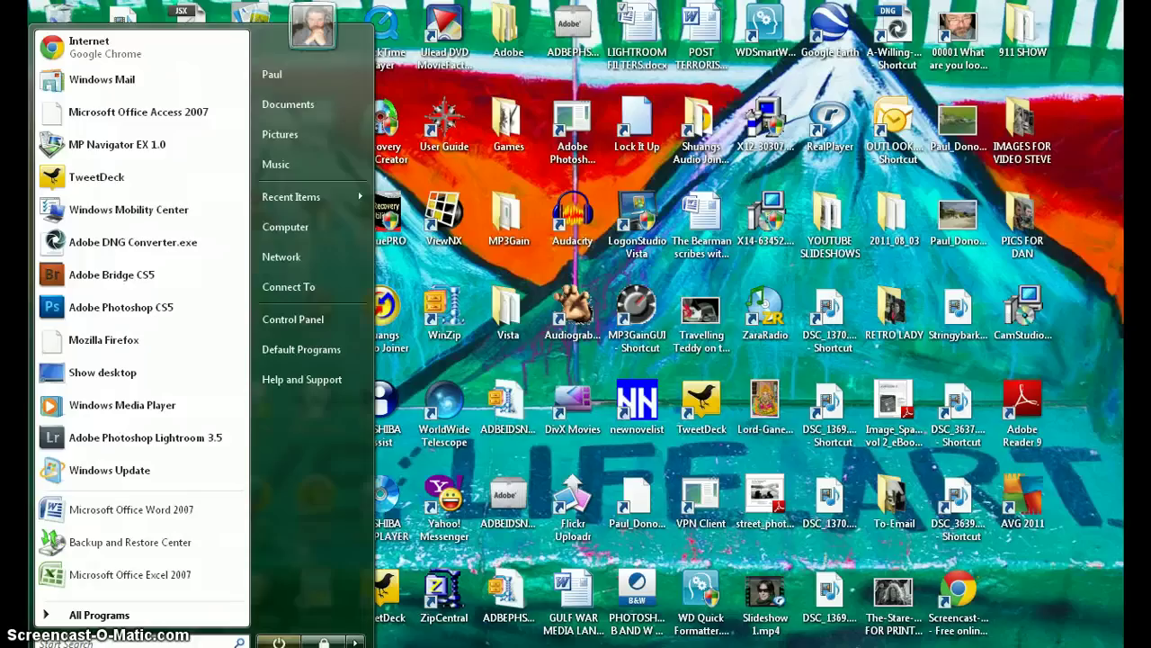
{"action": "left_click", "coordinate": [151, 438]}
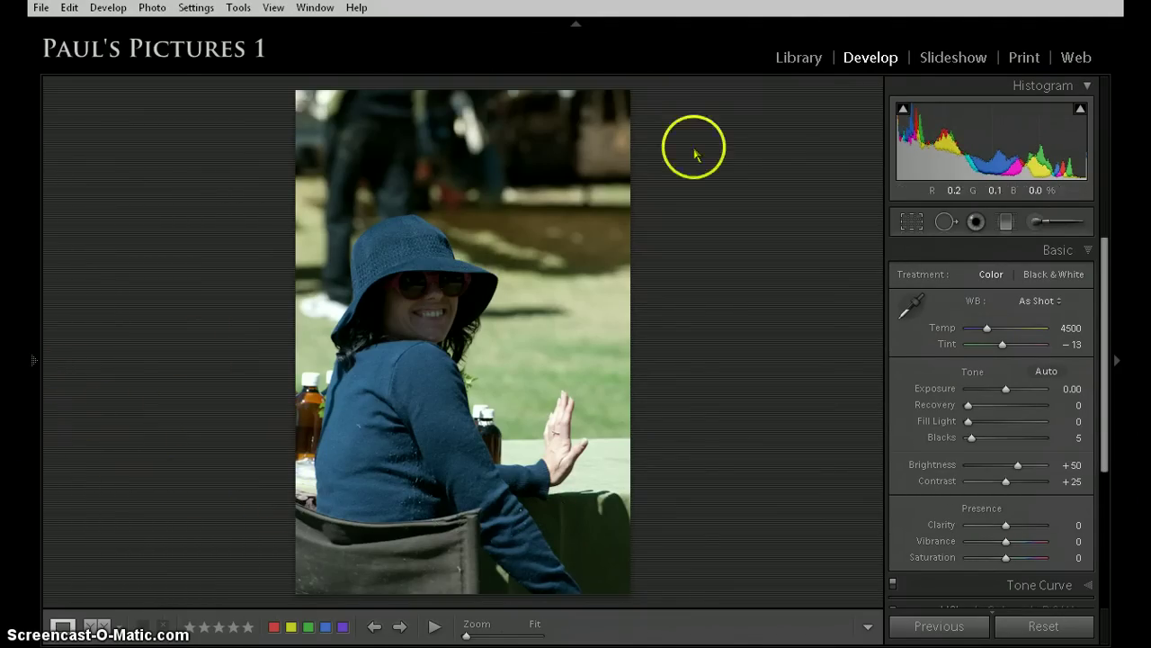
{"action": "left_click", "coordinate": [804, 57]}
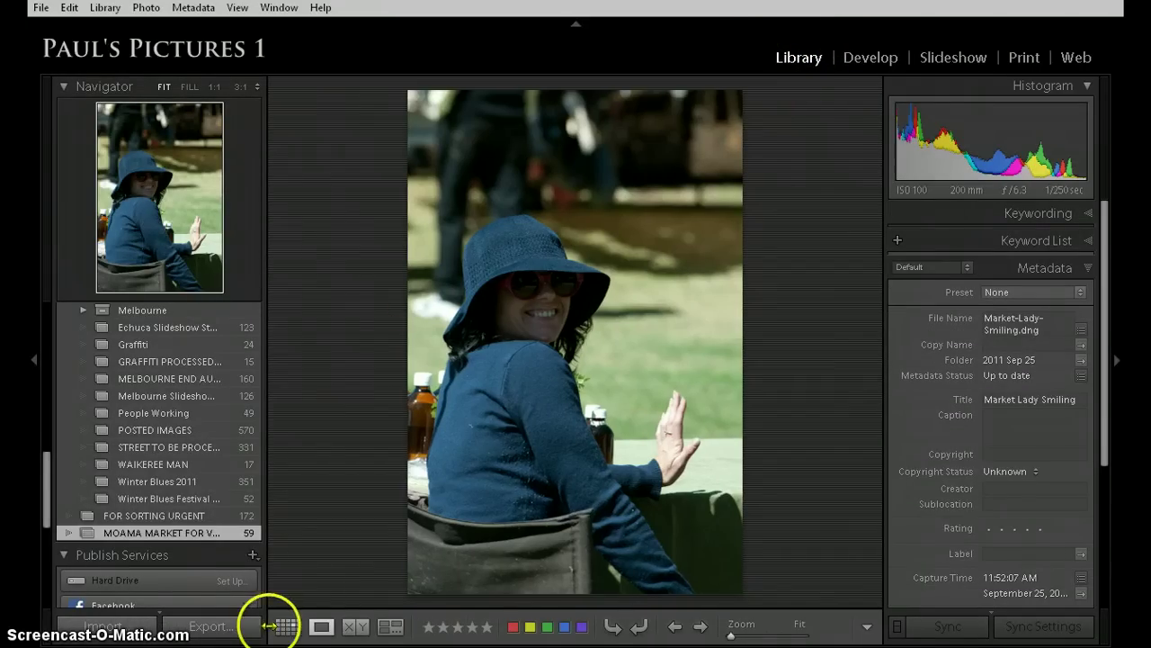
{"action": "left_click", "coordinate": [871, 59]}
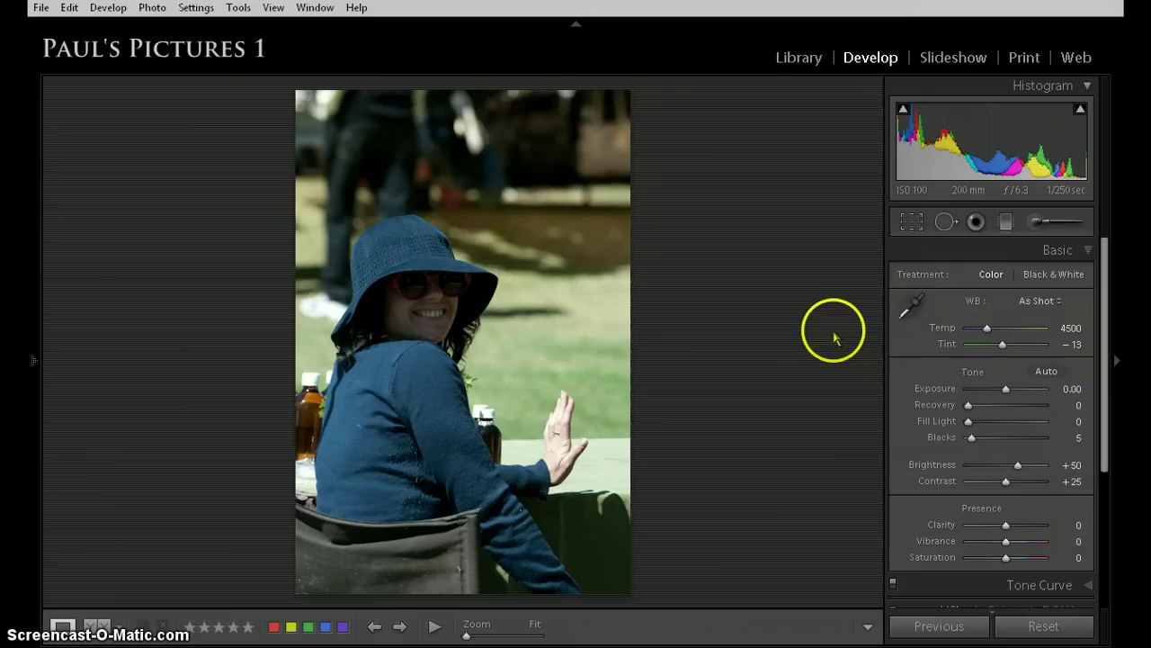
Step: Turn on the shadow and highlight clipping warnings and convert the photo to Black & White
{"action": "left_click", "coordinate": [904, 110]}
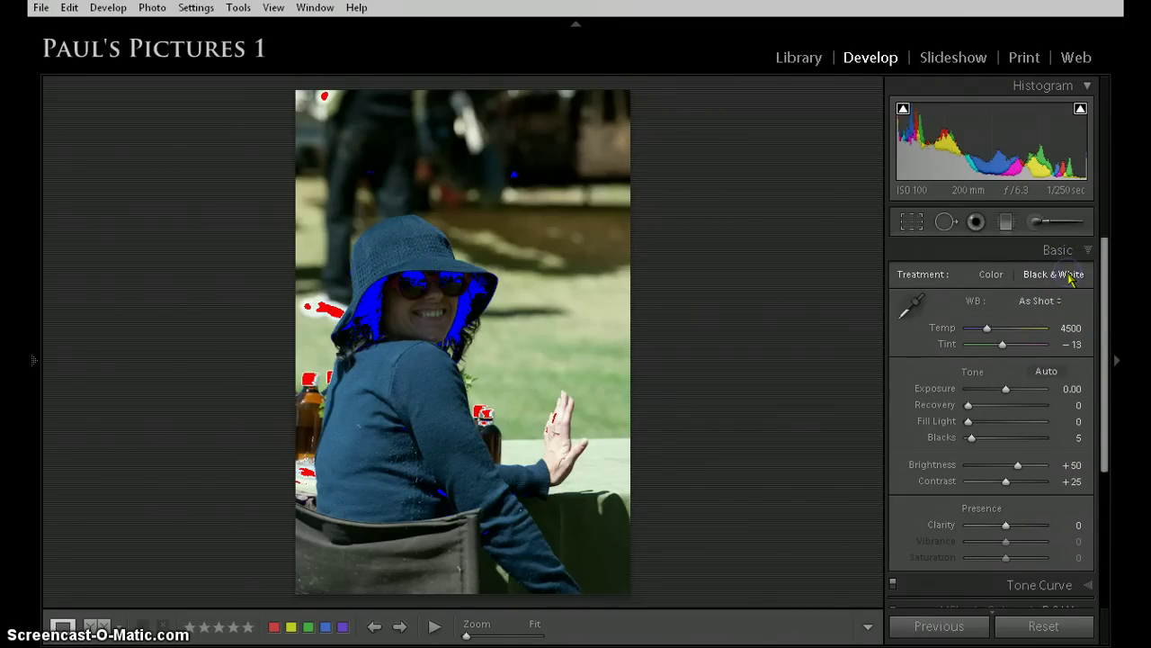
{"action": "left_click", "coordinate": [1070, 280]}
{"action": "left_click", "coordinate": [1058, 279]}
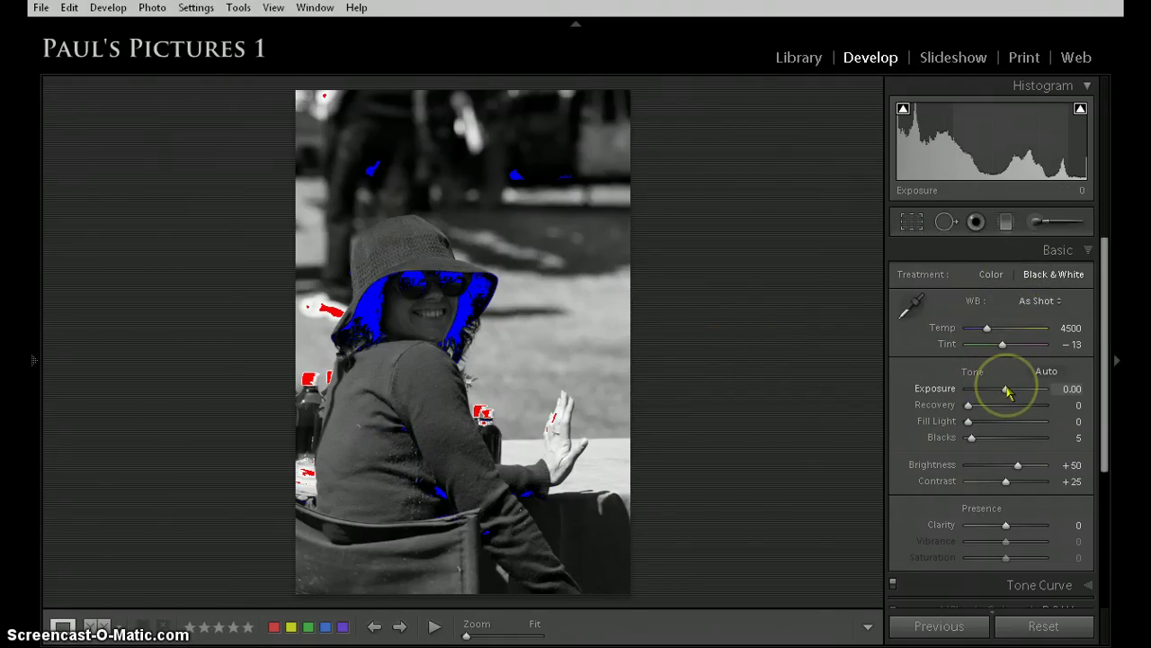
Step: Set the photo's Exposure to -0.41, Recovery to 100, Fill Light to 82 and Blacks to 0
{"action": "left_click_drag", "start_coordinate": [1008, 389], "coordinate": [1003, 392]}
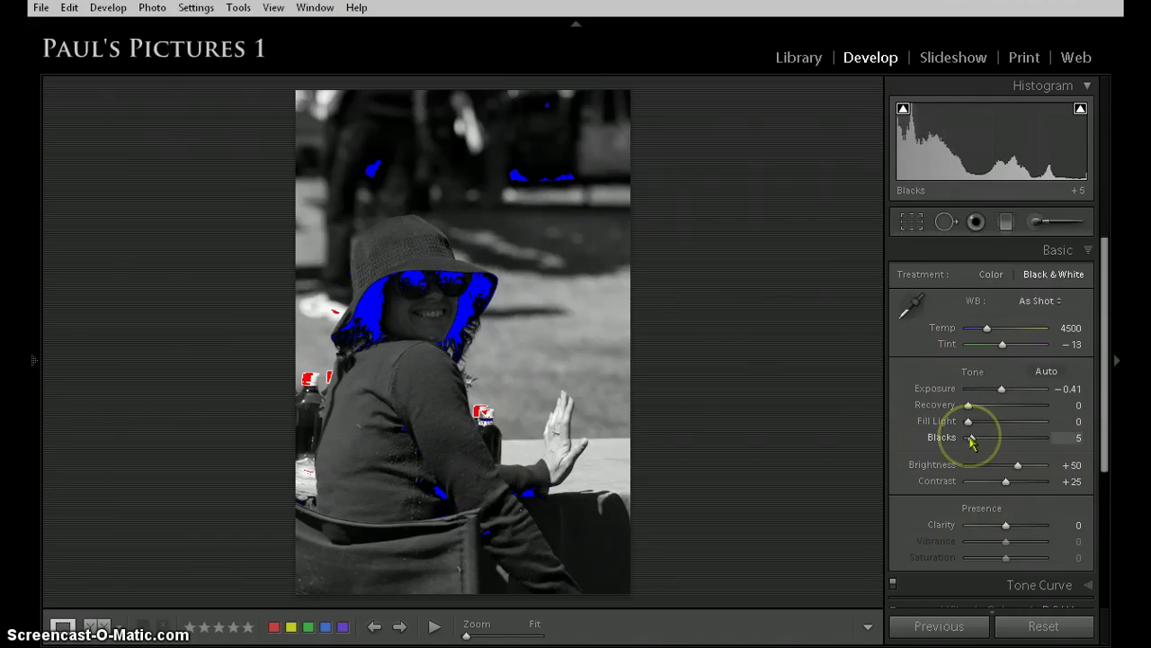
{"action": "left_click_drag", "start_coordinate": [971, 438], "coordinate": [947, 443]}
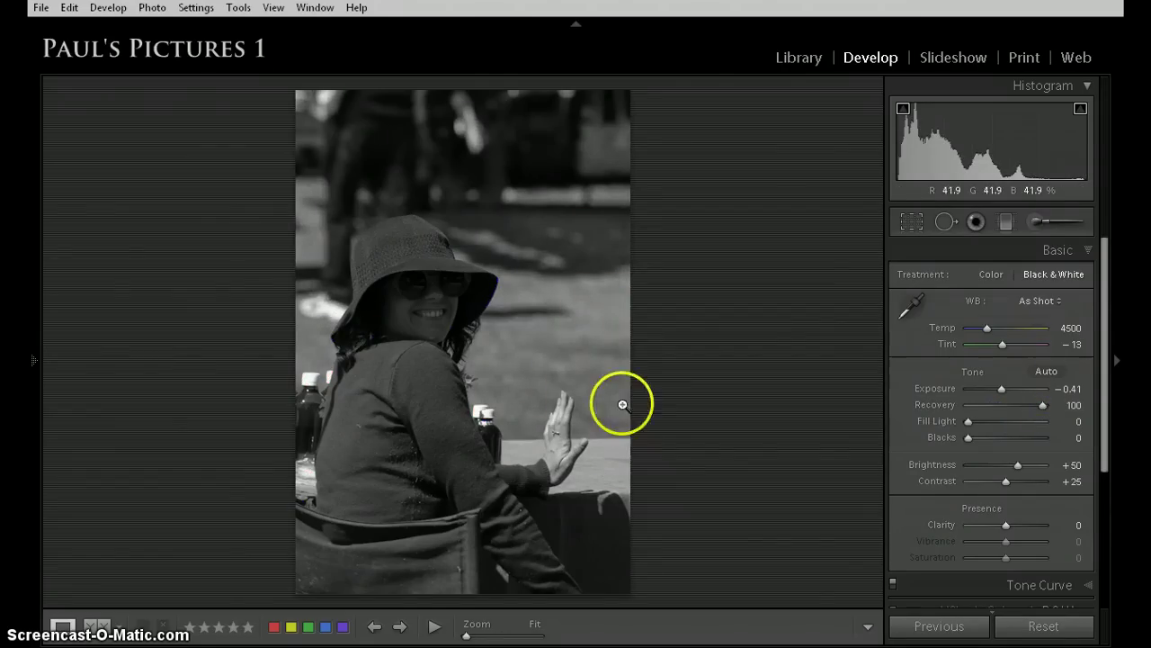
{"action": "left_click", "coordinate": [503, 643]}
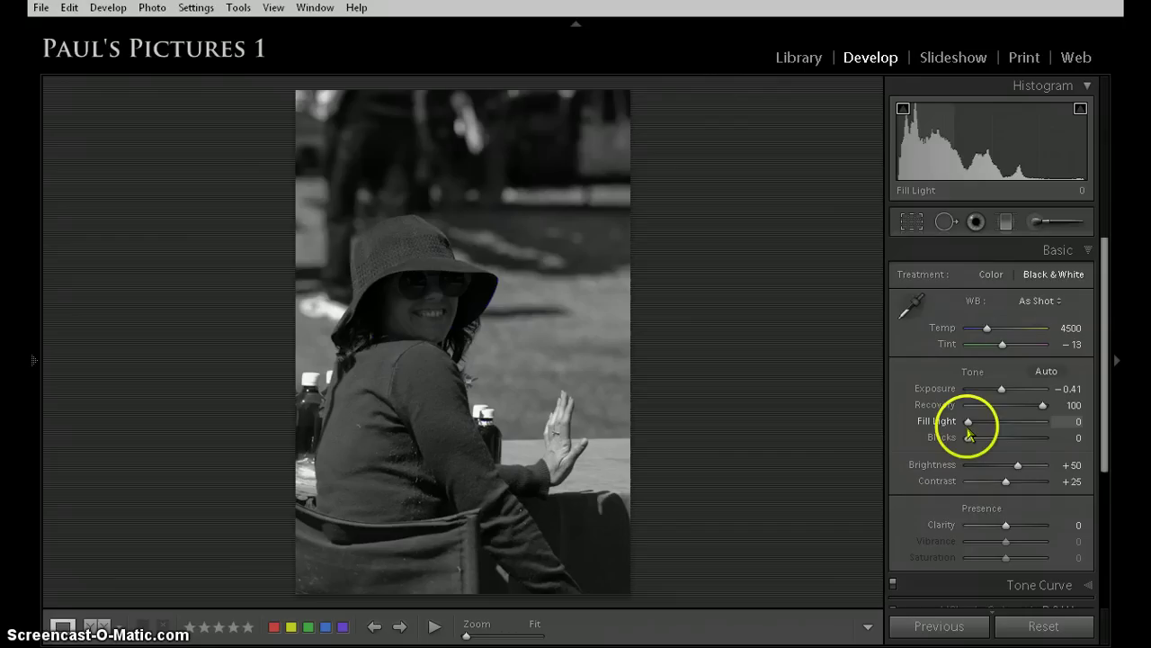
{"action": "left_click_drag", "start_coordinate": [972, 426], "coordinate": [1015, 435]}
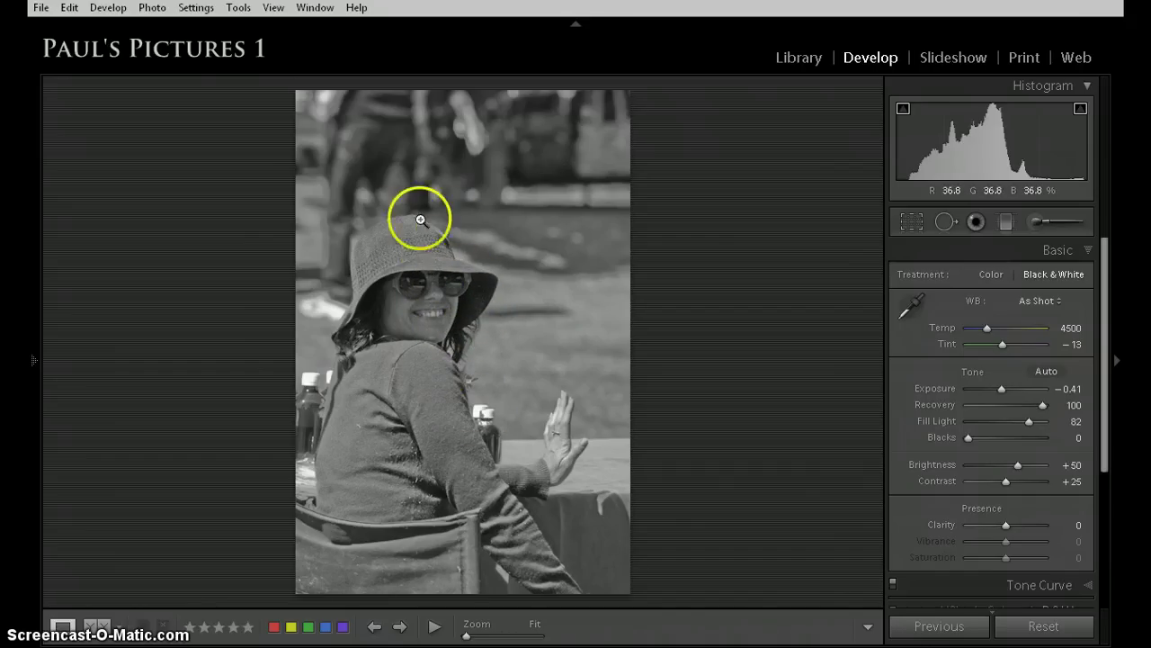
Step: Crop the photo tightly around the seated woman, keeping the original aspect ratio and trimming the background above her hat
{"action": "left_click", "coordinate": [910, 225]}
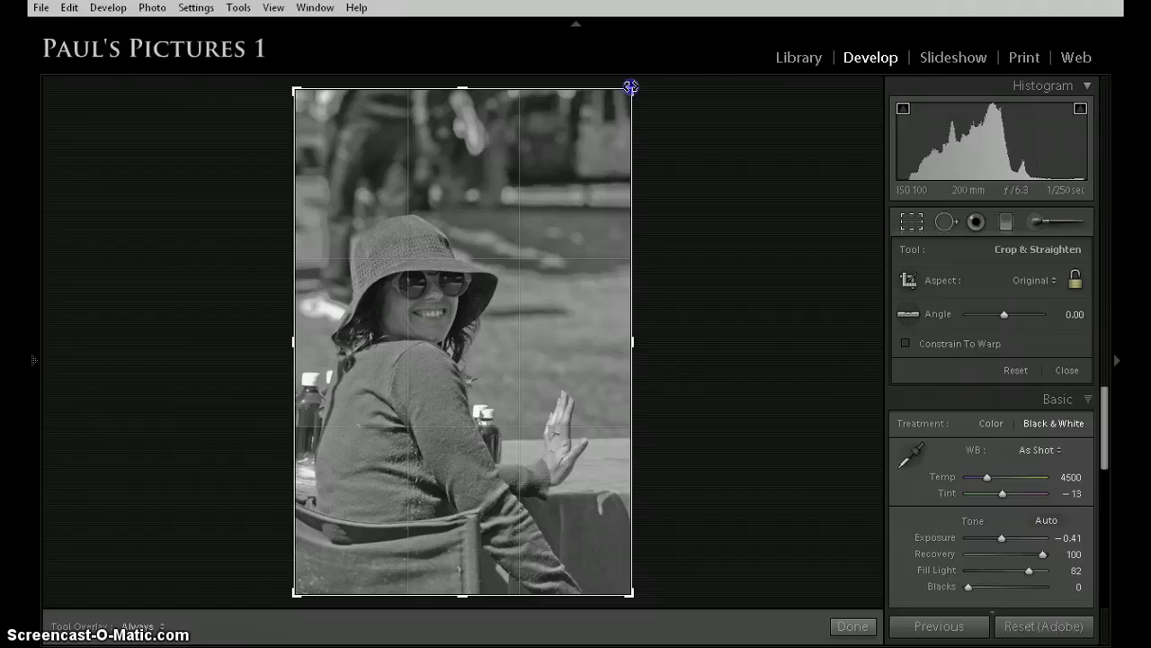
{"action": "left_click_drag", "start_coordinate": [630, 89], "coordinate": [612, 115]}
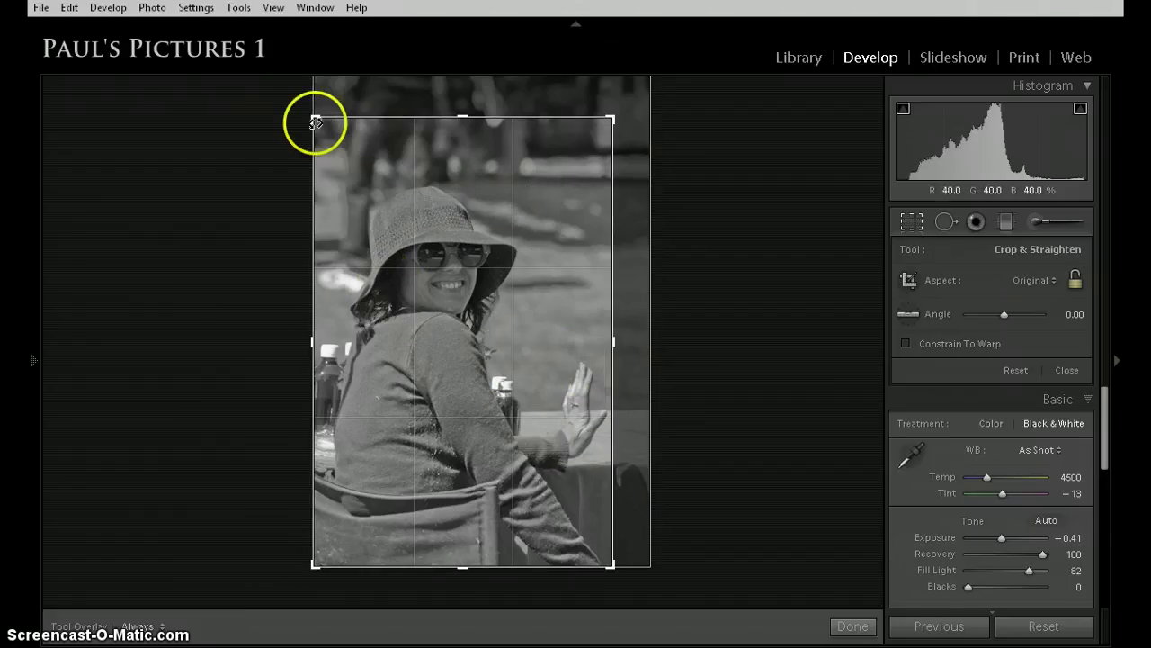
{"action": "left_click_drag", "start_coordinate": [316, 121], "coordinate": [333, 153]}
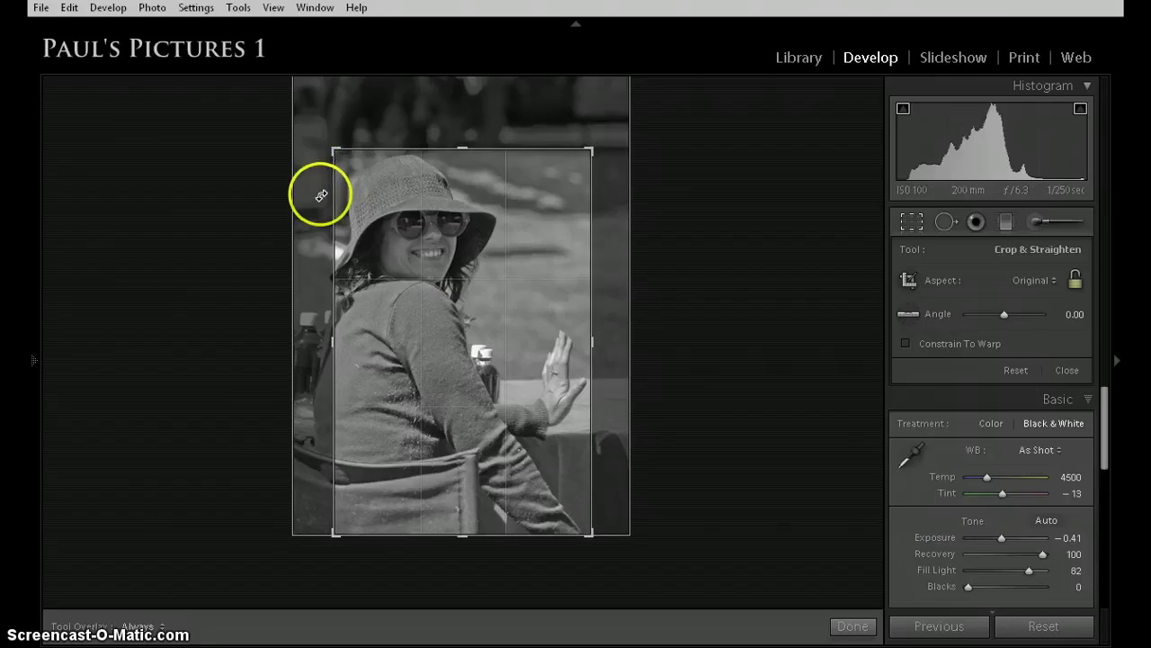
{"action": "key", "text": "Return"}
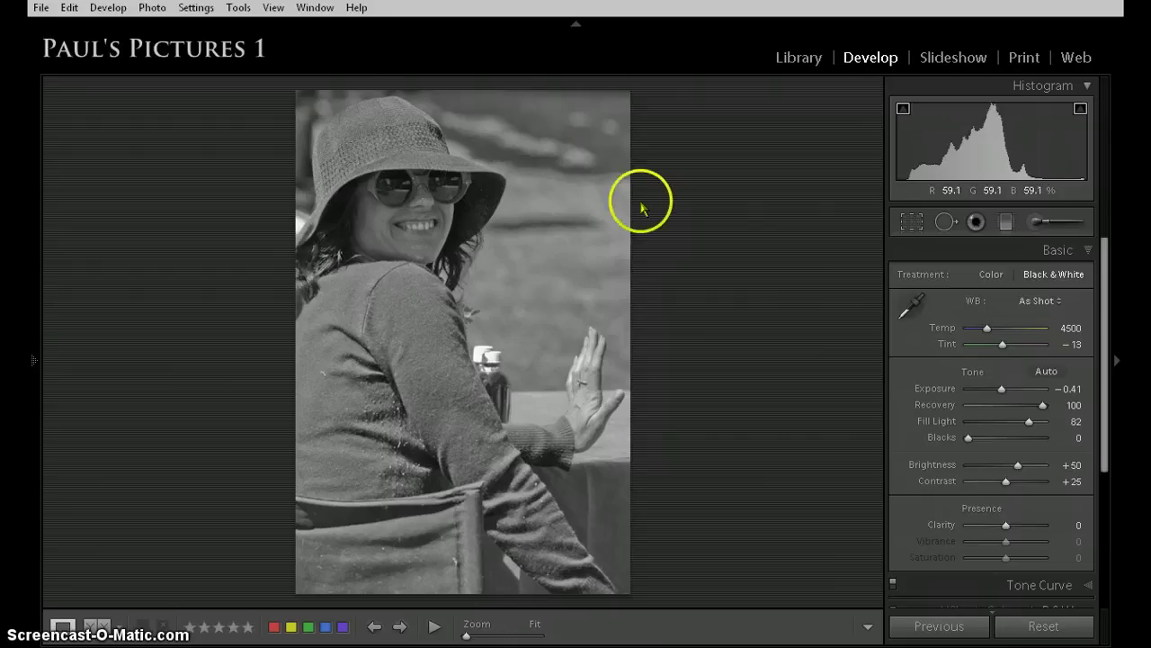
Step: Loosen the crop slightly to leave more background above and beside the woman's hat
{"action": "left_click", "coordinate": [913, 222]}
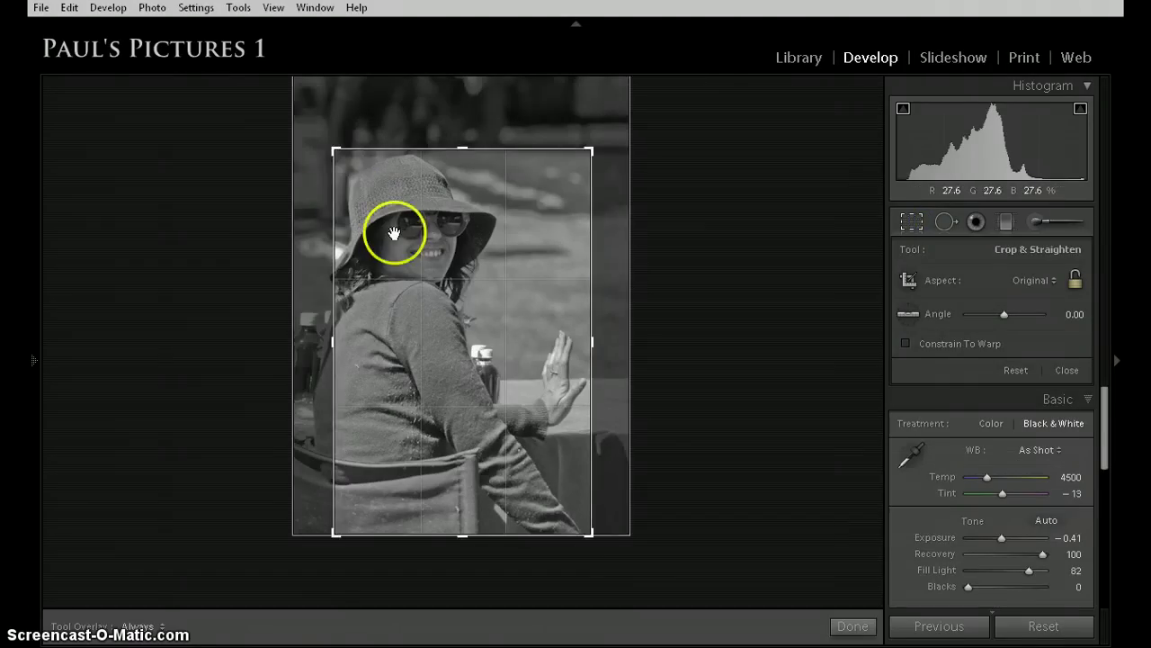
{"action": "left_click_drag", "start_coordinate": [323, 149], "coordinate": [317, 137]}
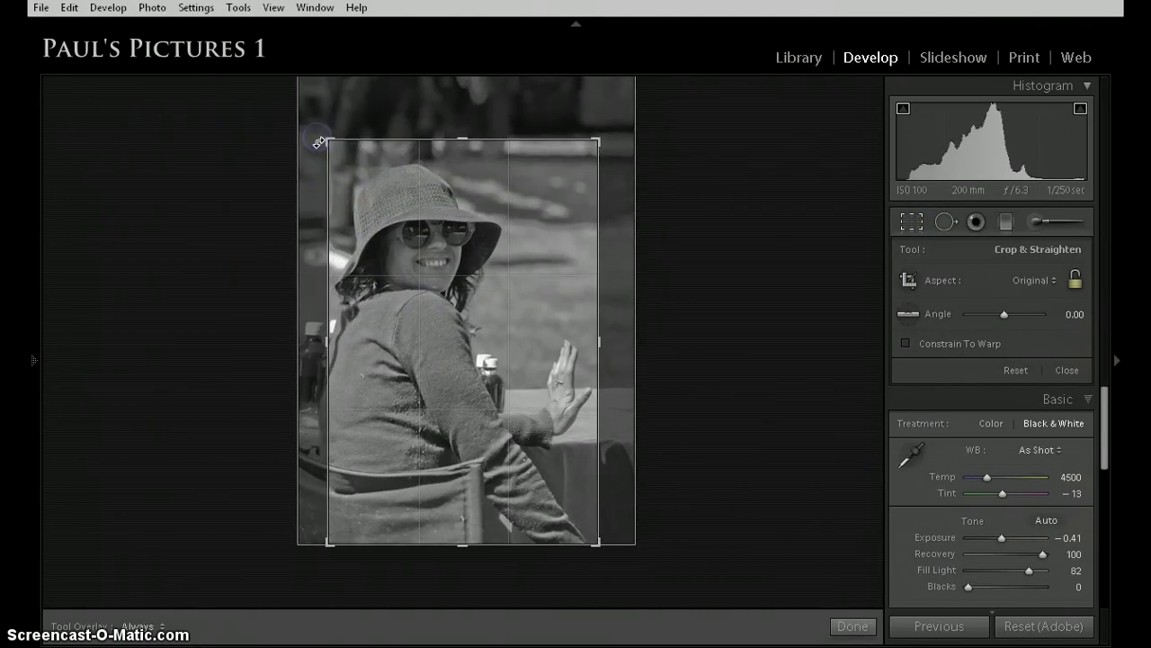
{"action": "key", "text": "Return"}
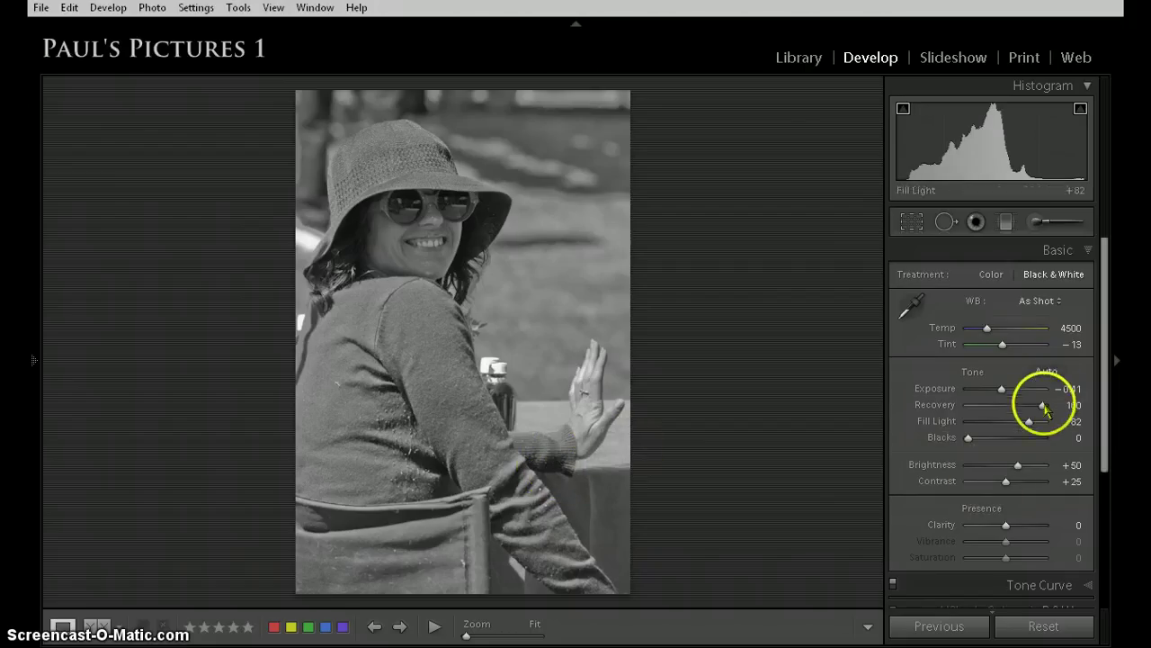
Step: Inspect the woman's face at 1:1 and raise Clarity to +79
{"action": "left_click", "coordinate": [365, 235]}
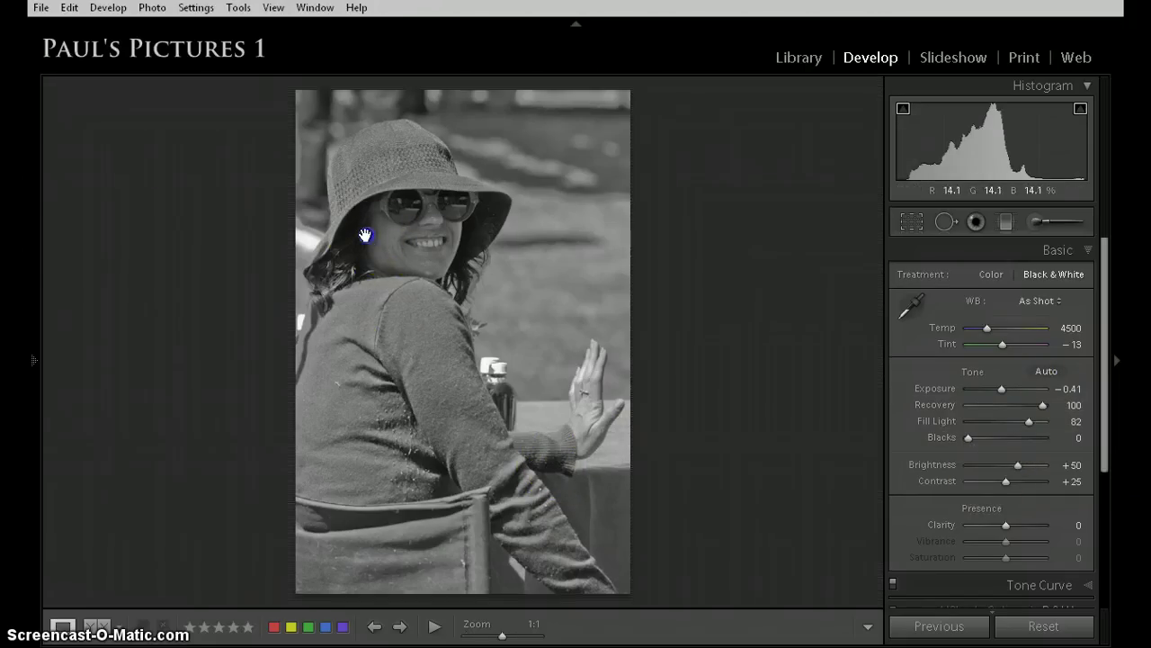
{"action": "left_click_drag", "start_coordinate": [366, 235], "coordinate": [522, 426]}
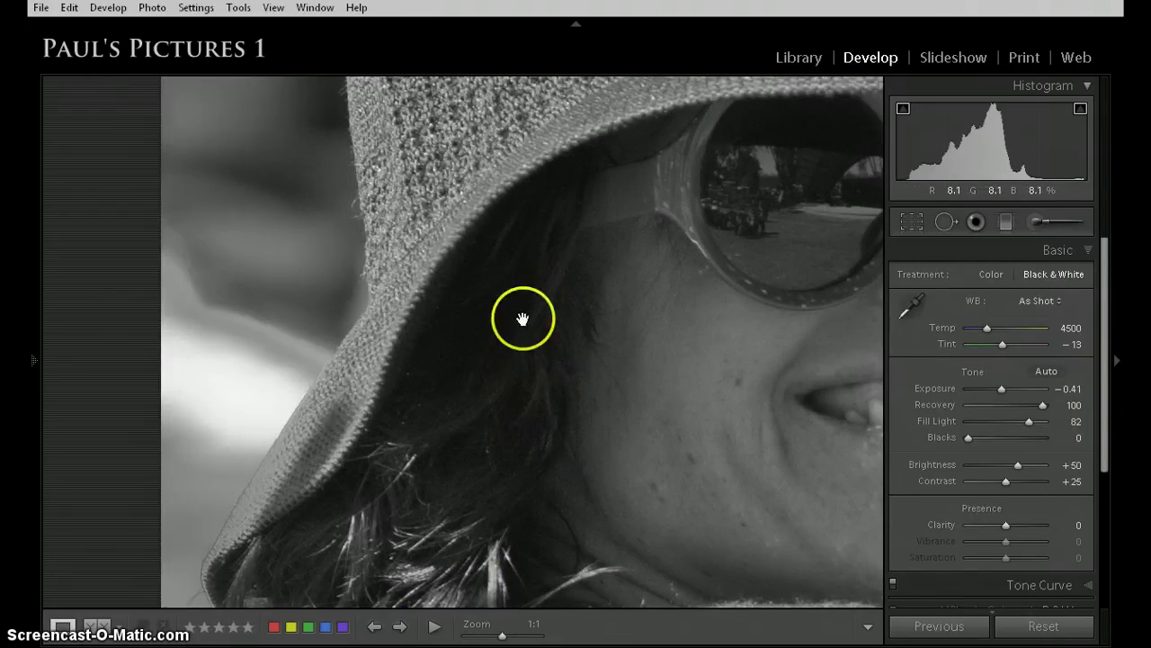
{"action": "left_click_drag", "start_coordinate": [624, 390], "coordinate": [525, 458]}
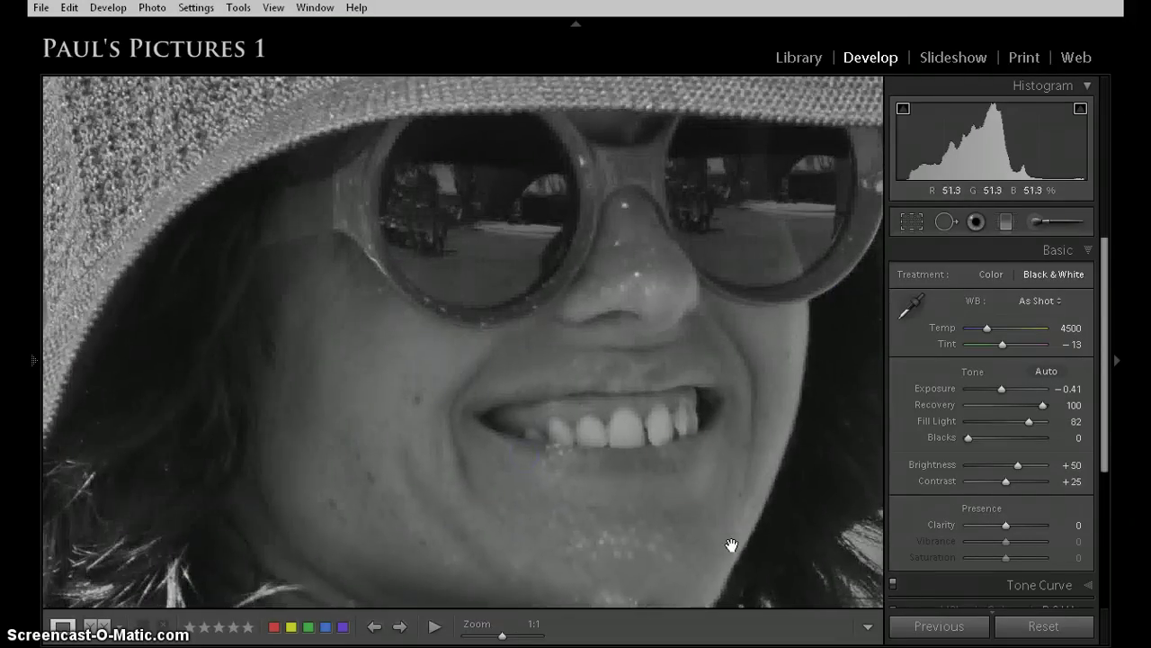
{"action": "left_click_drag", "start_coordinate": [586, 381], "coordinate": [528, 463]}
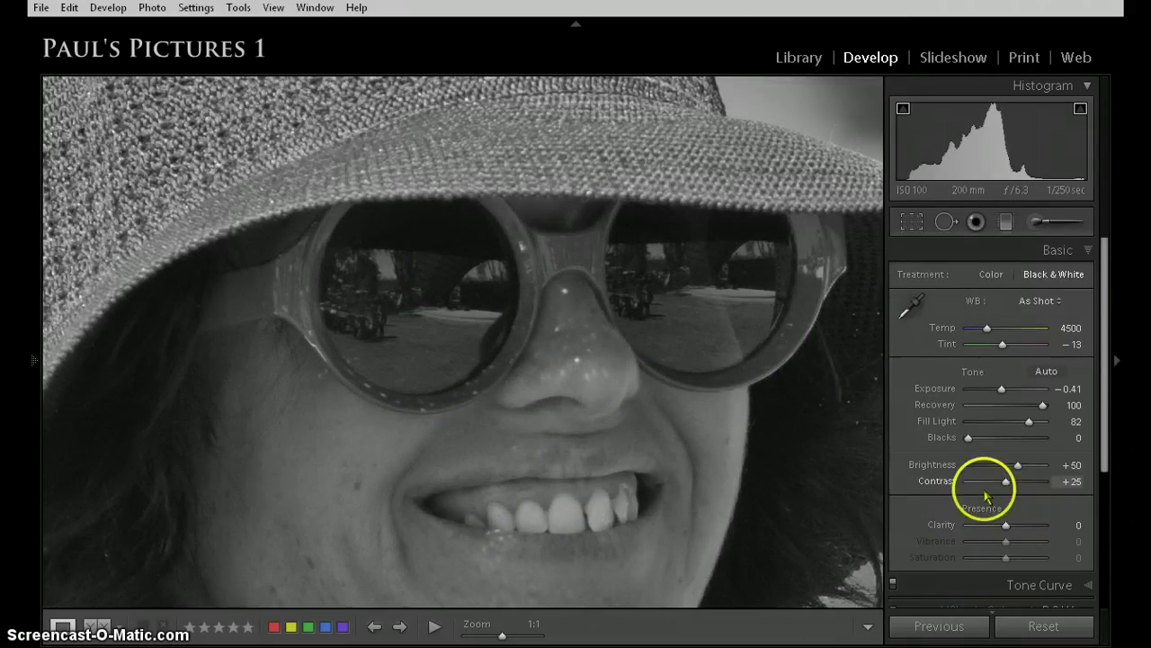
{"action": "left_click", "coordinate": [1035, 529]}
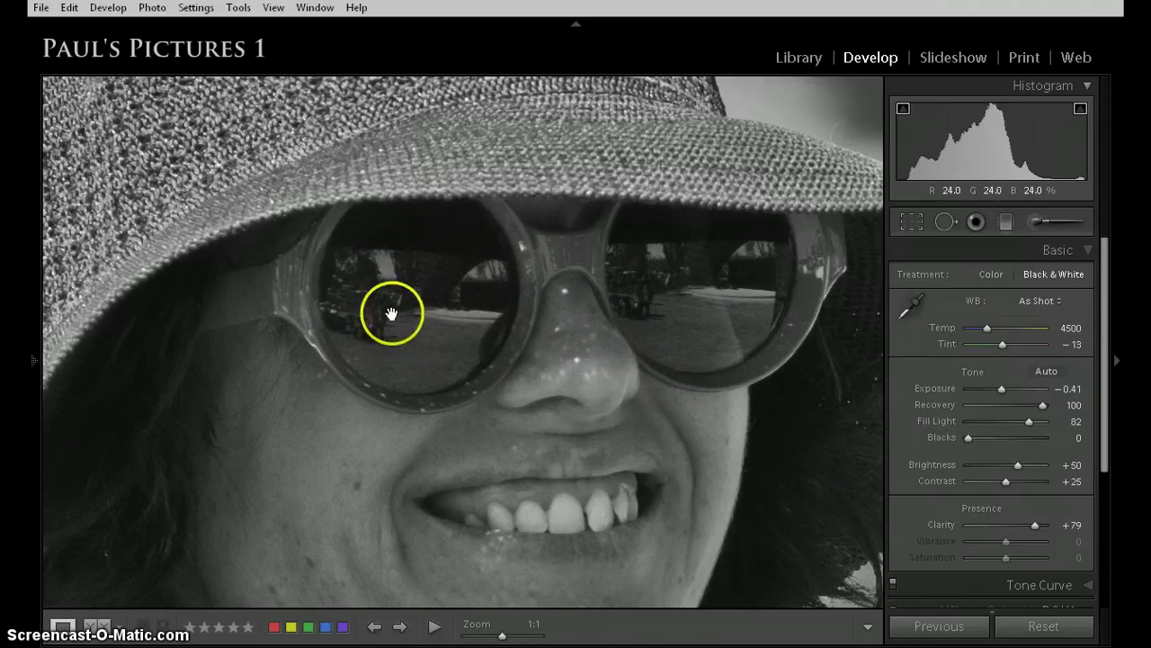
{"action": "left_click_drag", "start_coordinate": [532, 540], "coordinate": [487, 283]}
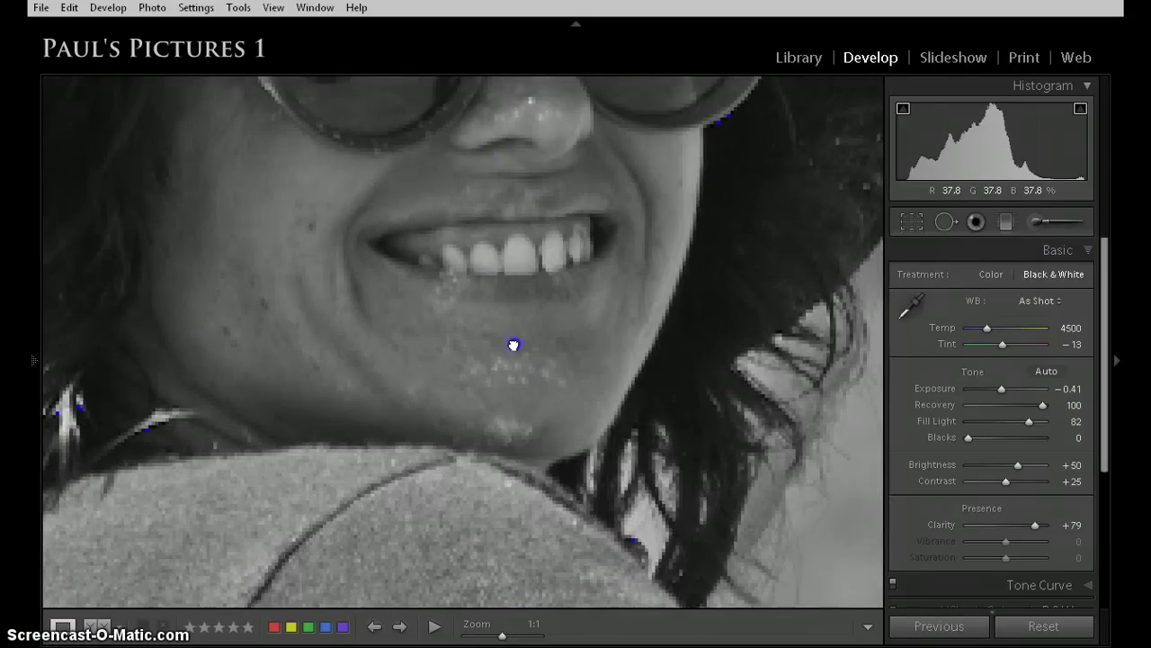
{"action": "left_click_drag", "start_coordinate": [514, 344], "coordinate": [530, 422]}
Step: Expand the Tone Curve settings and set the Point Curve to Strong Contrast
{"action": "scroll", "coordinate": [1028, 532], "scroll_direction": "down", "scroll_amount": 1}
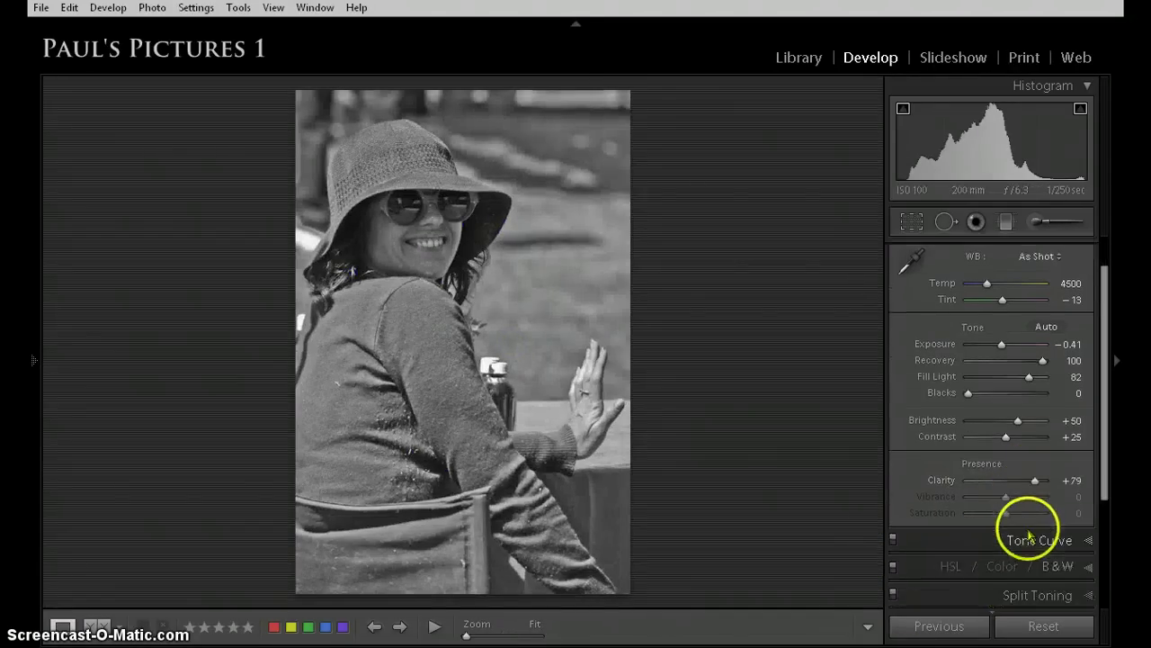
{"action": "left_click", "coordinate": [1041, 496]}
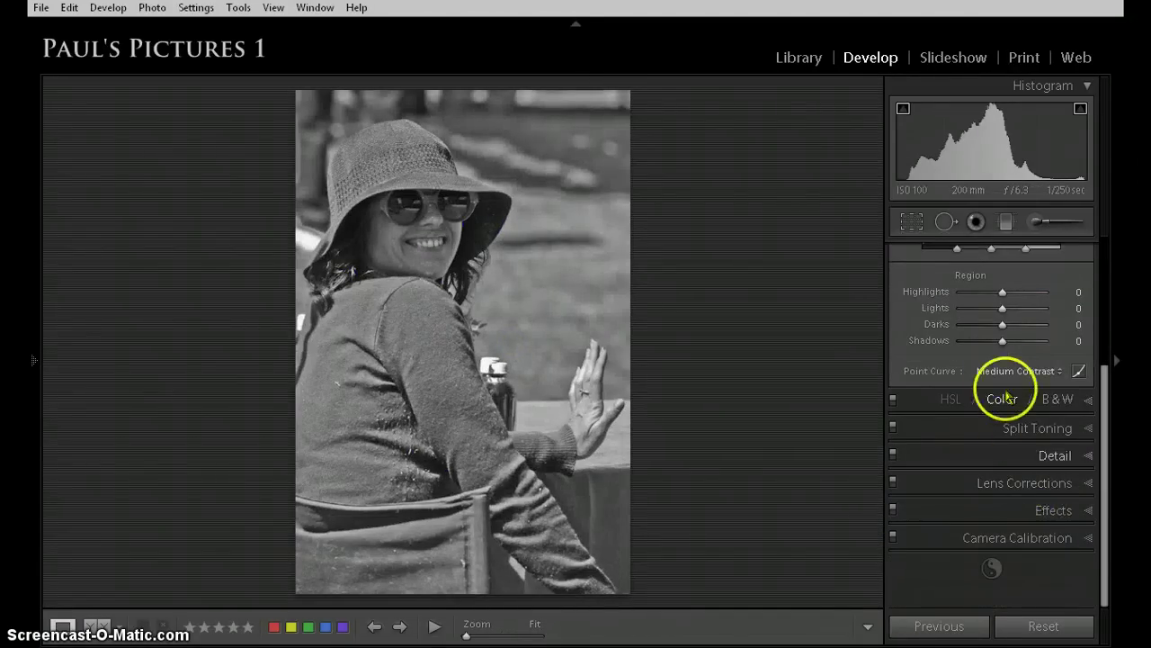
{"action": "left_click", "coordinate": [1008, 370]}
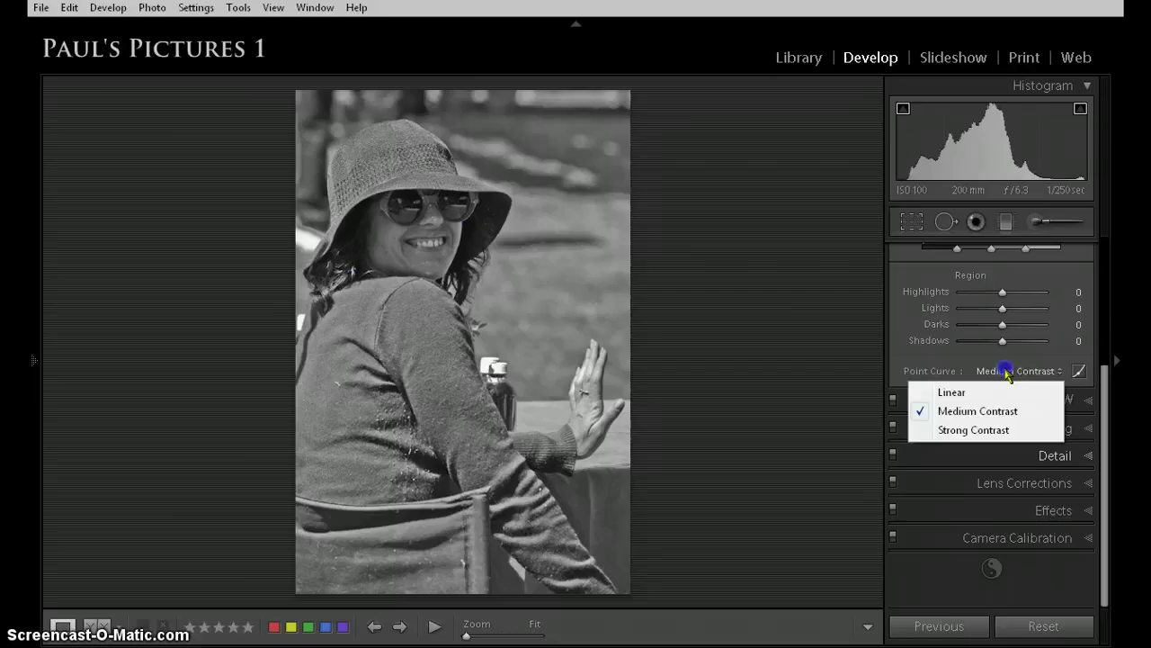
{"action": "left_click", "coordinate": [1006, 432]}
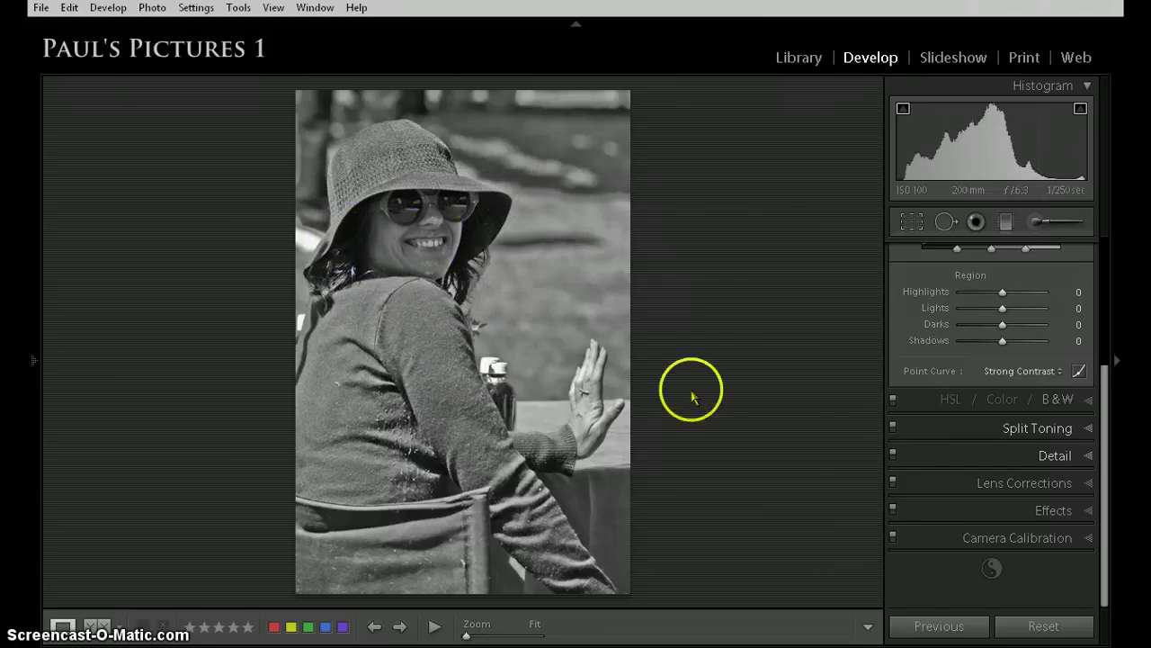
Step: Set the Tone Curve's Highlights to +24, Lights to +33, Darks to -18 and Shadows to +9, checking the shaded face up close
{"action": "mouse_move", "coordinate": [1002, 291]}
{"action": "left_mouse_down"}
{"action": "mouse_move", "coordinate": [1030, 302]}
{"action": "mouse_move", "coordinate": [1003, 309]}
{"action": "mouse_move", "coordinate": [1015, 310]}
{"action": "left_mouse_up"}
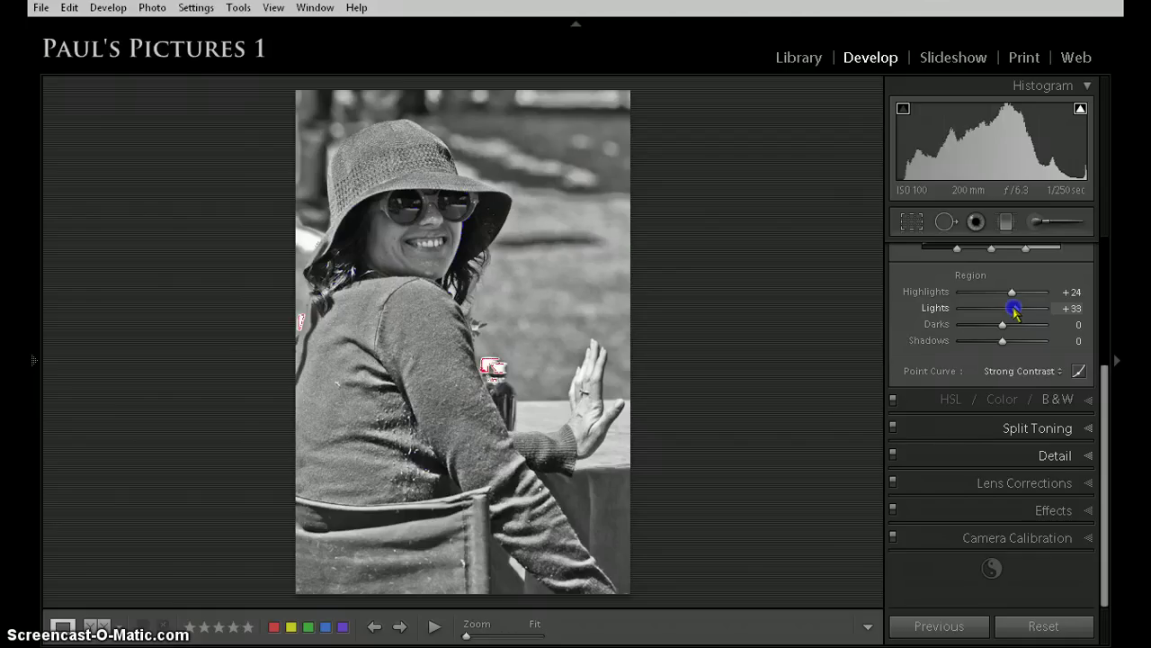
{"action": "left_click_drag", "start_coordinate": [1015, 310], "coordinate": [997, 324]}
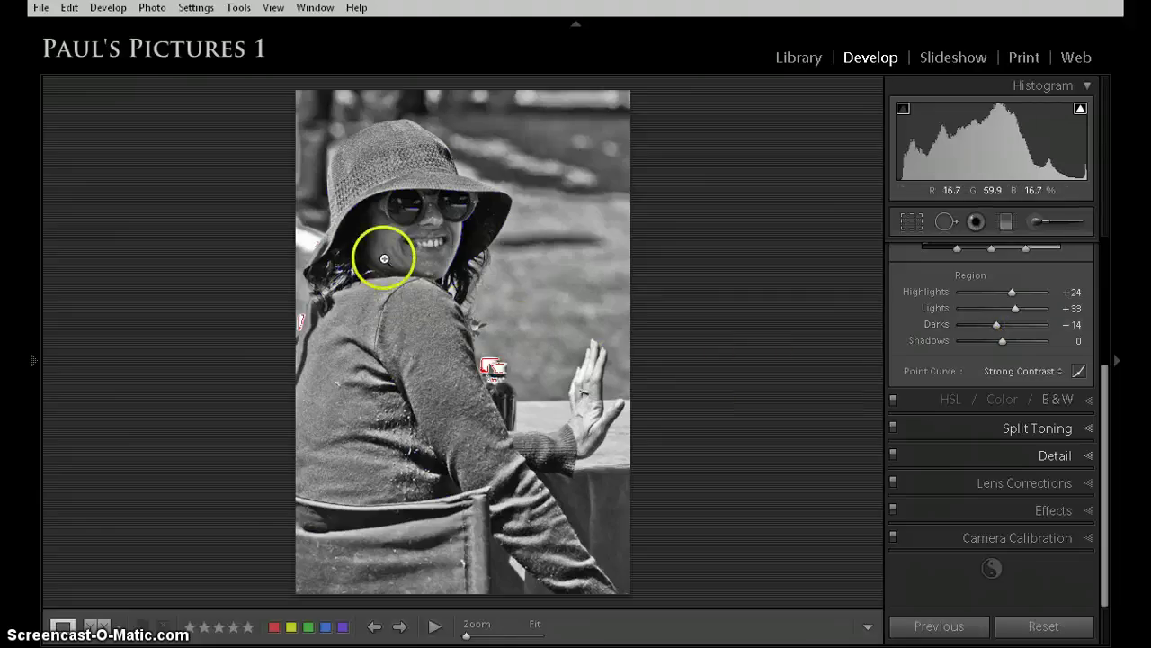
{"action": "left_click", "coordinate": [369, 244]}
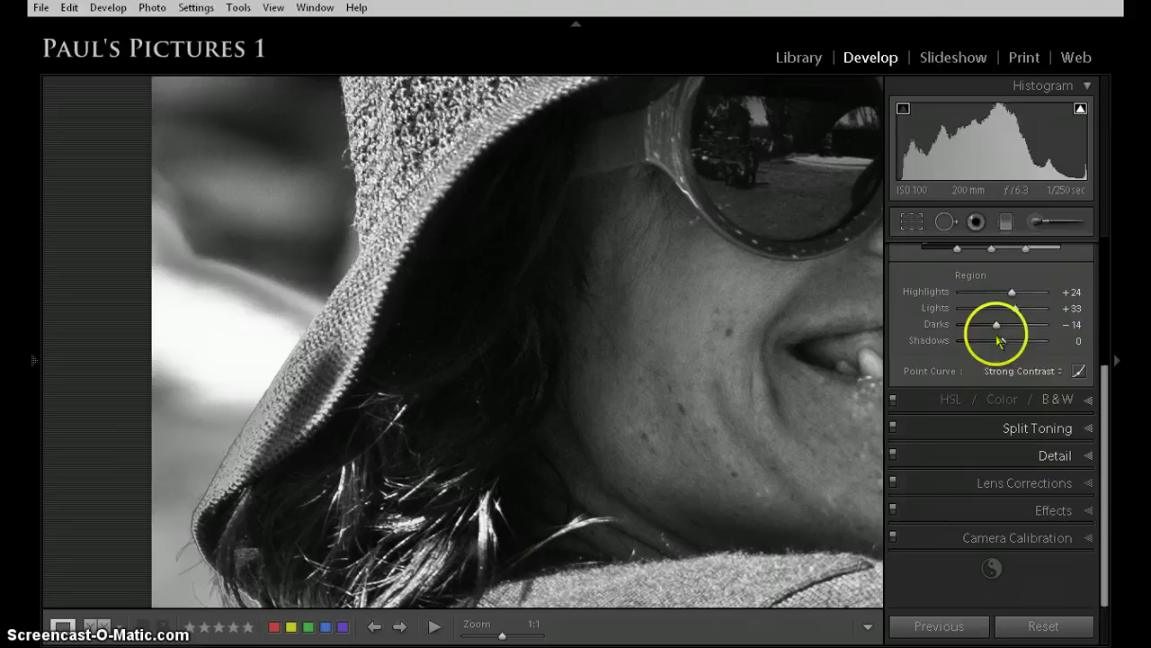
{"action": "left_click_drag", "start_coordinate": [996, 323], "coordinate": [997, 329]}
{"action": "left_click", "coordinate": [558, 316]}
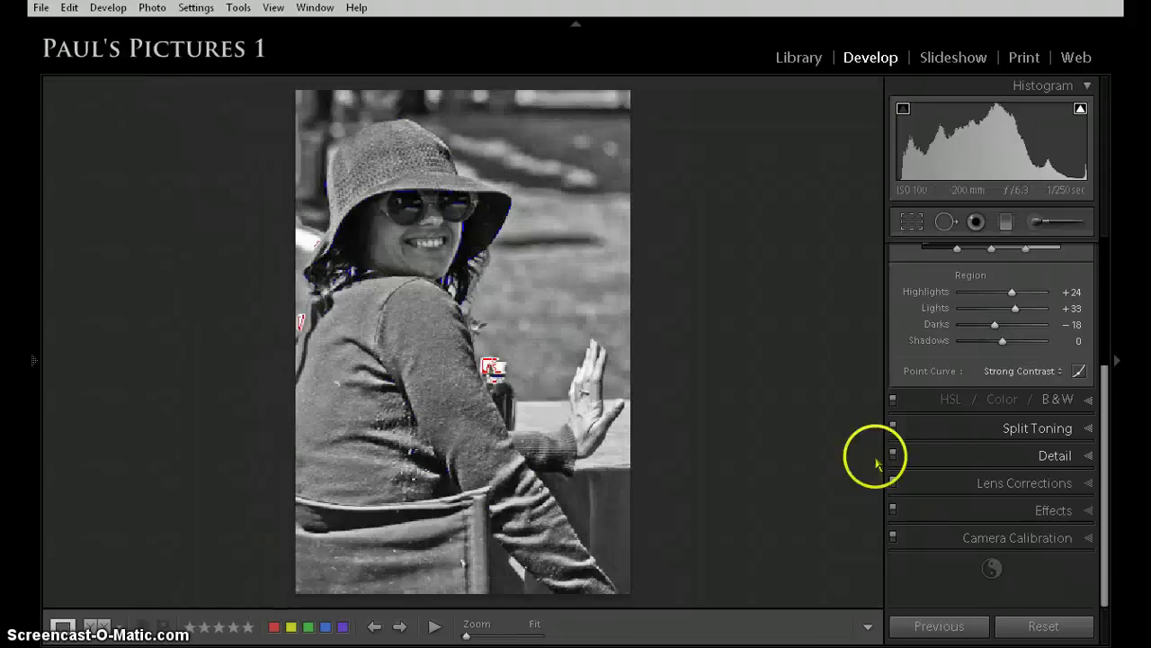
{"action": "mouse_move", "coordinate": [1002, 340]}
{"action": "left_mouse_down"}
{"action": "mouse_move", "coordinate": [971, 344]}
{"action": "mouse_move", "coordinate": [1007, 352]}
{"action": "left_mouse_up"}
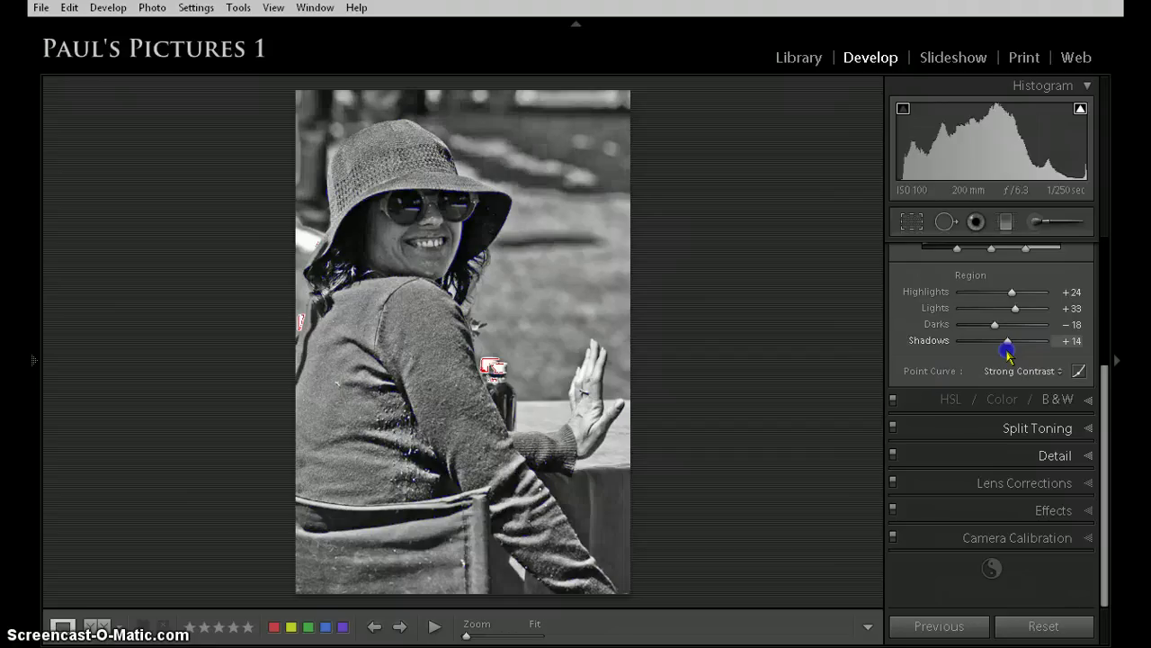
Step: Set Contrast to +28 in the Basic settings and check the shaded area under the hat at 1:1
{"action": "scroll", "coordinate": [1047, 428], "scroll_direction": "up", "scroll_amount": 5}
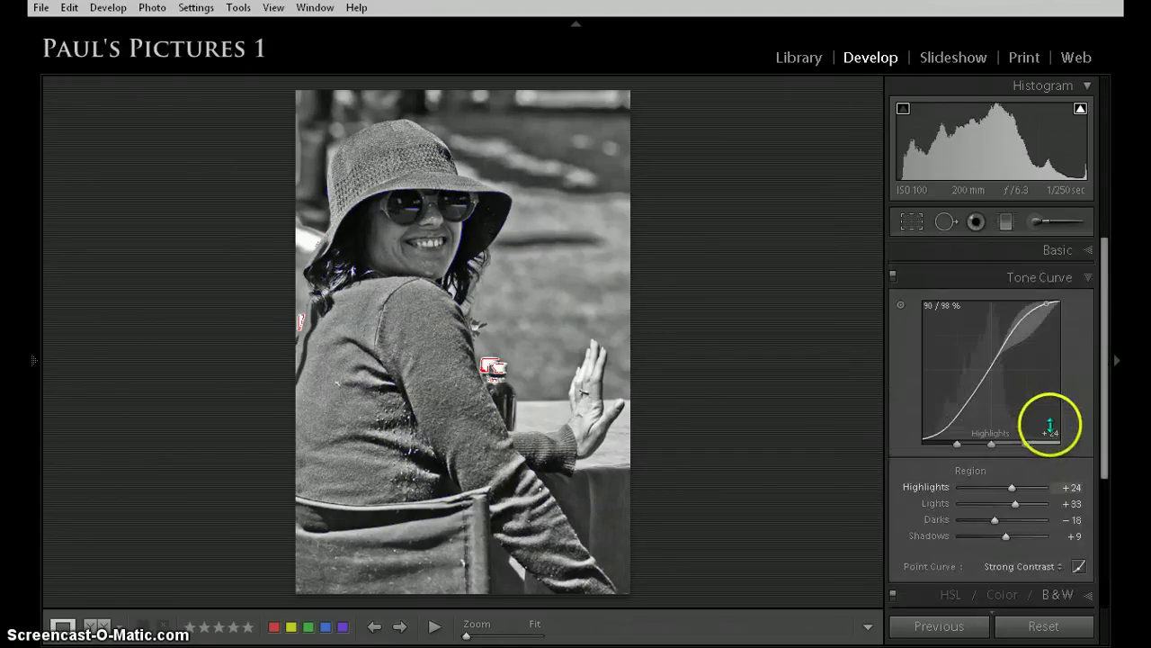
{"action": "left_click", "coordinate": [1055, 254]}
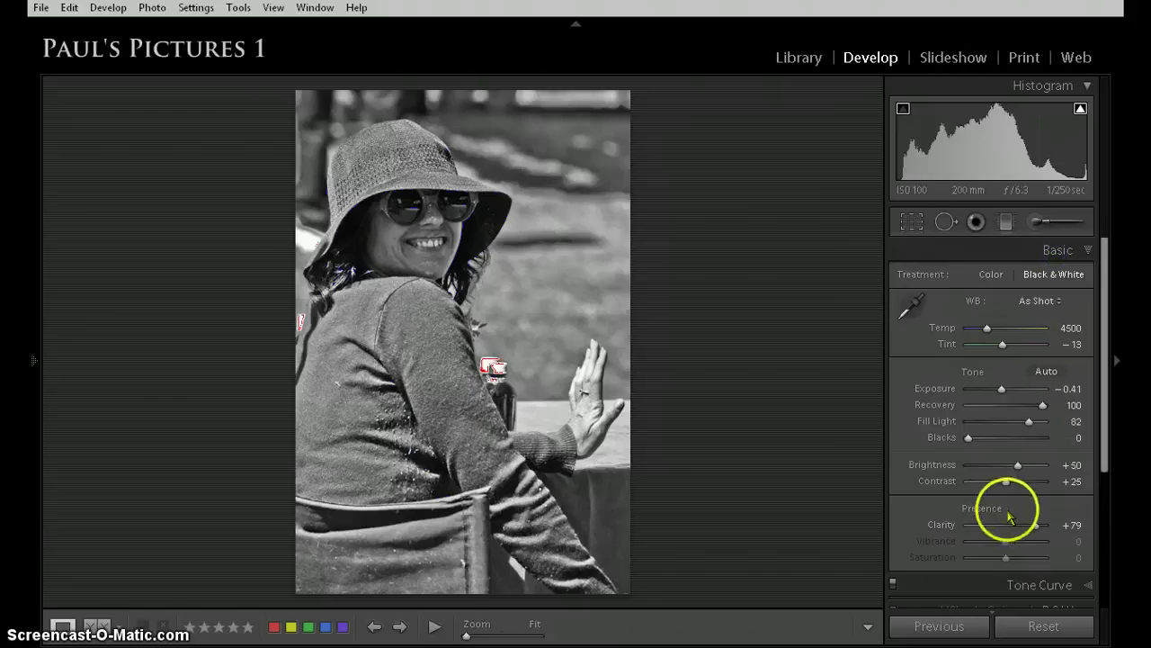
{"action": "left_click_drag", "start_coordinate": [1017, 485], "coordinate": [1023, 485]}
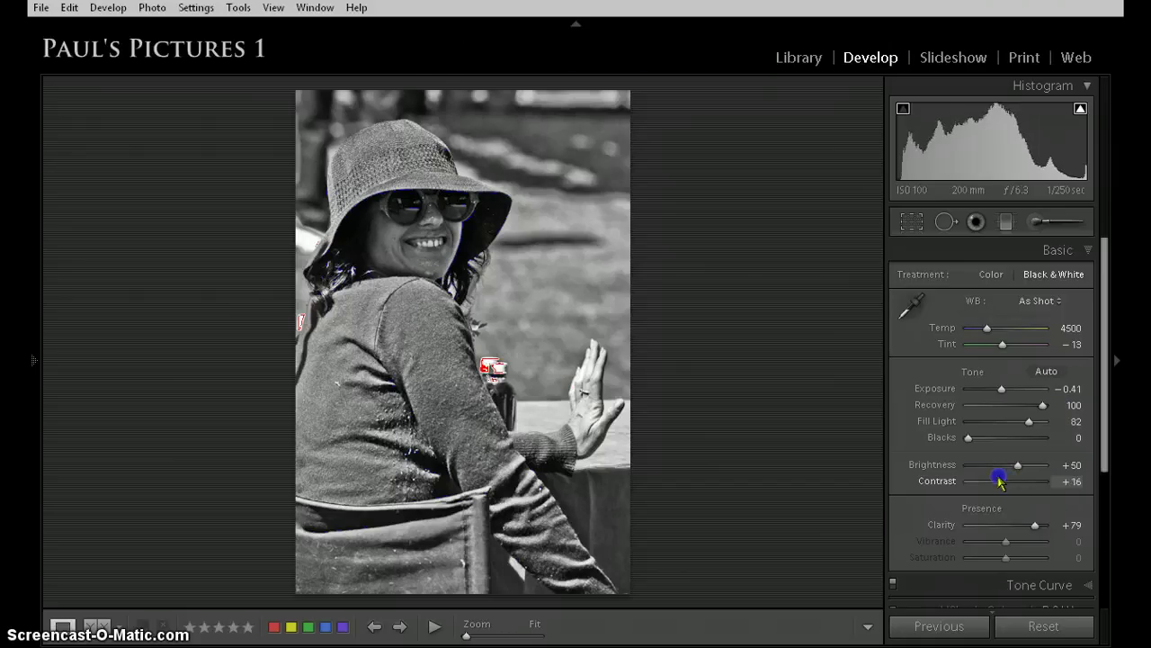
{"action": "left_click_drag", "start_coordinate": [1000, 482], "coordinate": [1004, 483]}
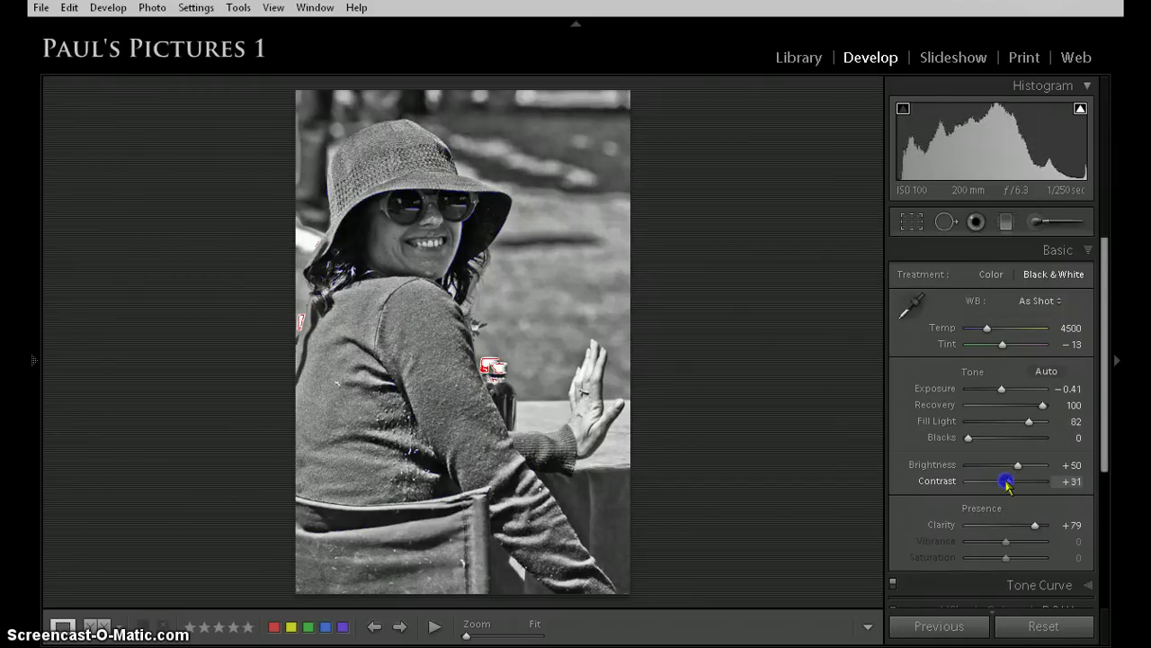
{"action": "left_click", "coordinate": [340, 240]}
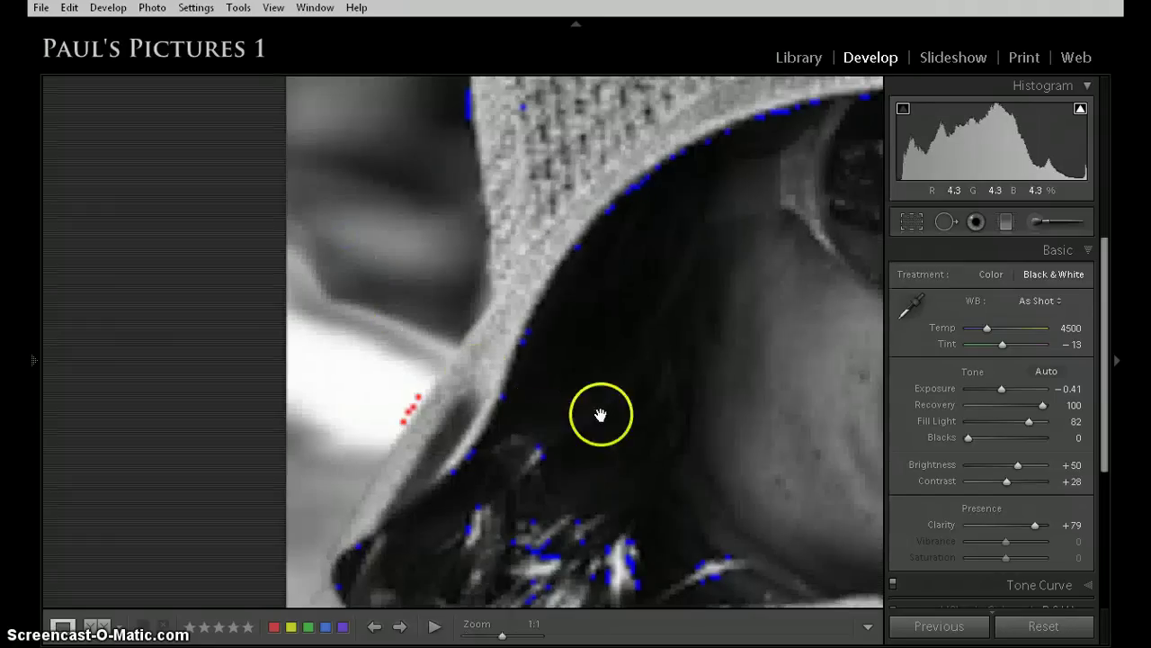
{"action": "left_click", "coordinate": [667, 433]}
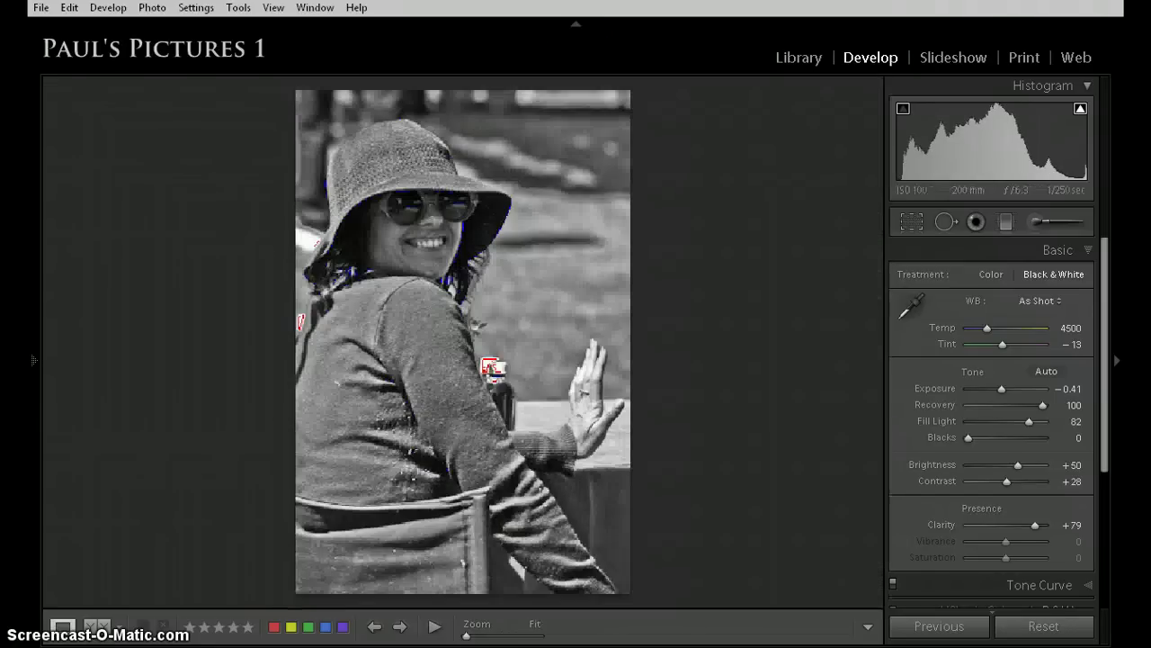
Step: Show before and after side by side, and set Blue to -34 and Green to 0 in the Black & White Mix
{"action": "scroll", "coordinate": [1049, 539], "scroll_direction": "down", "scroll_amount": 5}
{"action": "left_click", "coordinate": [1059, 397]}
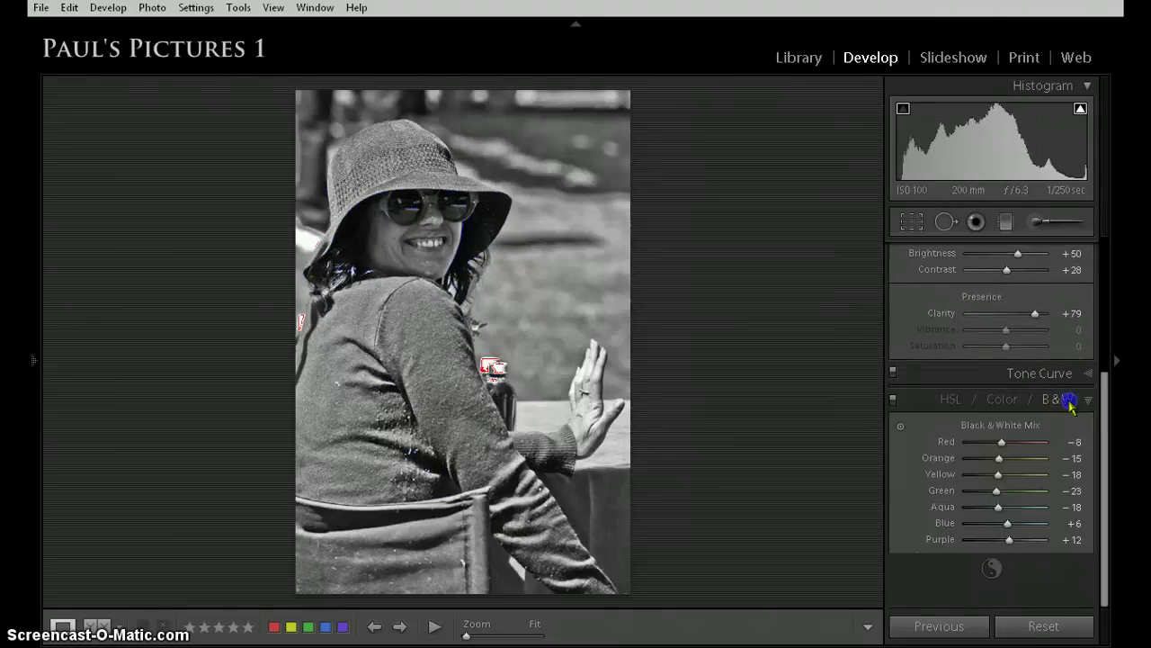
{"action": "left_click", "coordinate": [96, 627]}
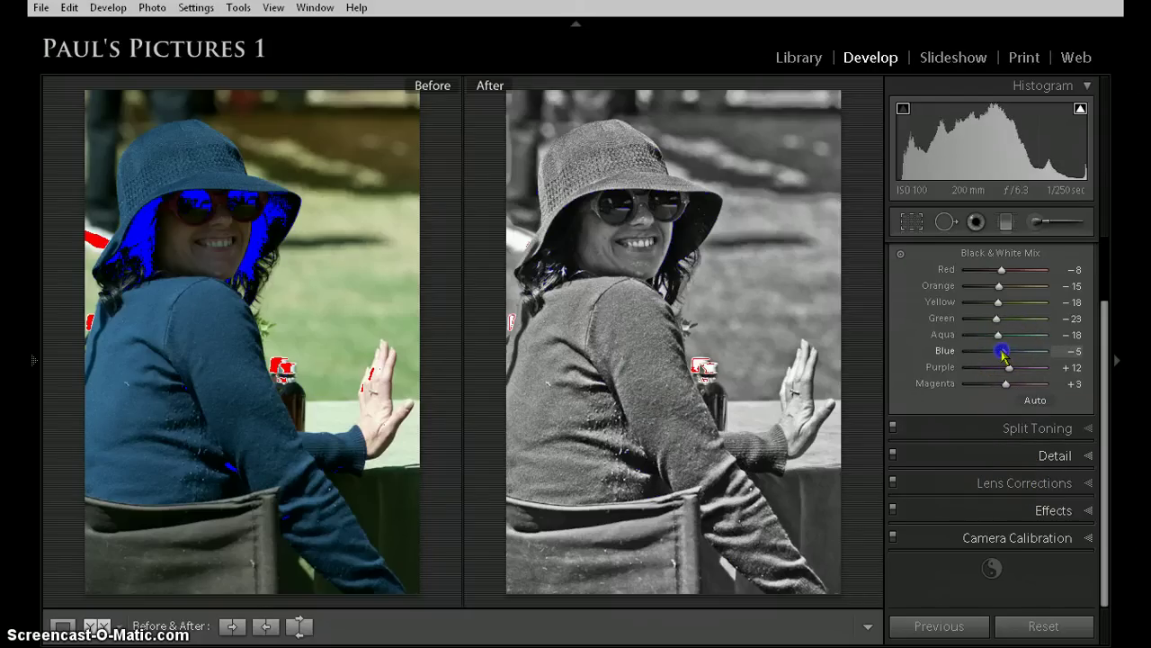
{"action": "left_click_drag", "start_coordinate": [1003, 352], "coordinate": [993, 355]}
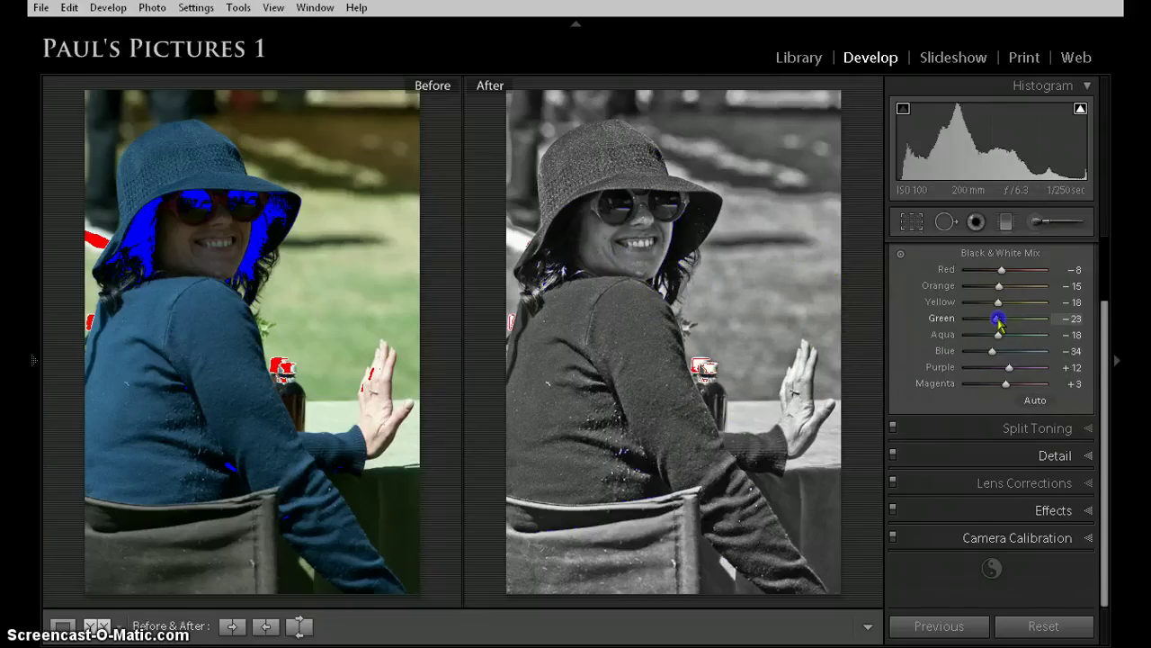
{"action": "left_click_drag", "start_coordinate": [1008, 326], "coordinate": [1011, 328]}
{"action": "mouse_move", "coordinate": [994, 331]}
{"action": "left_mouse_down"}
{"action": "mouse_move", "coordinate": [970, 330]}
{"action": "mouse_move", "coordinate": [1005, 334]}
{"action": "left_mouse_up"}
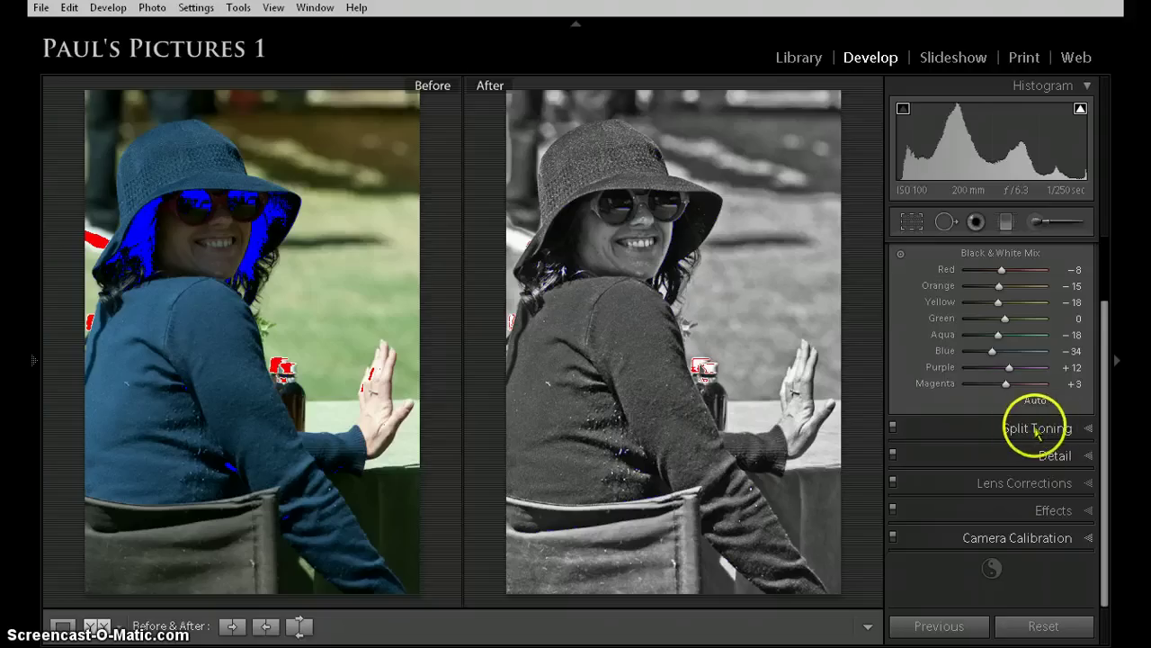
Step: Expand the Detail settings and raise Luminance noise reduction to 26 while inspecting the woman's cheek and mouth at 1:1
{"action": "left_click", "coordinate": [1049, 460]}
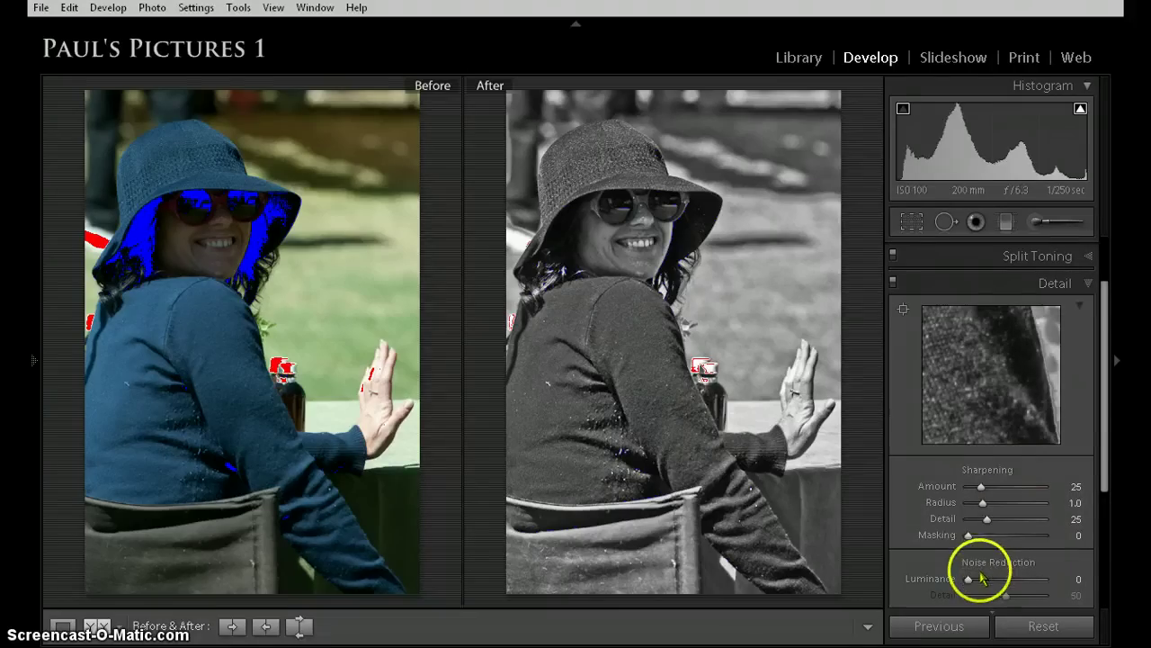
{"action": "left_click", "coordinate": [554, 227]}
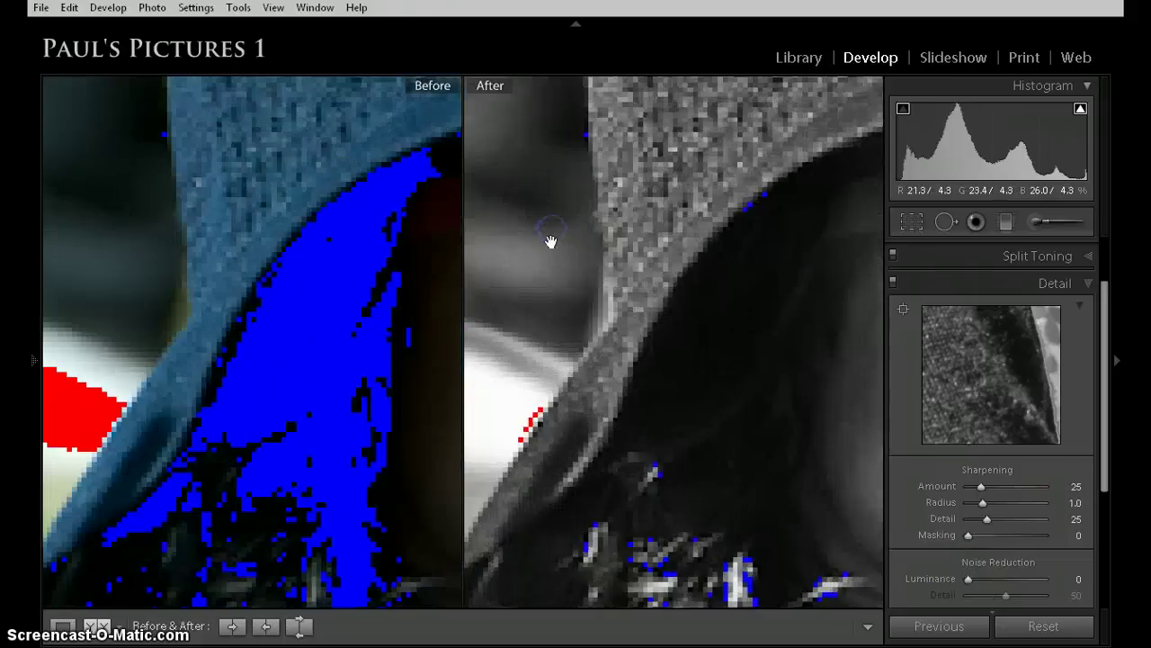
{"action": "left_click_drag", "start_coordinate": [761, 419], "coordinate": [649, 353]}
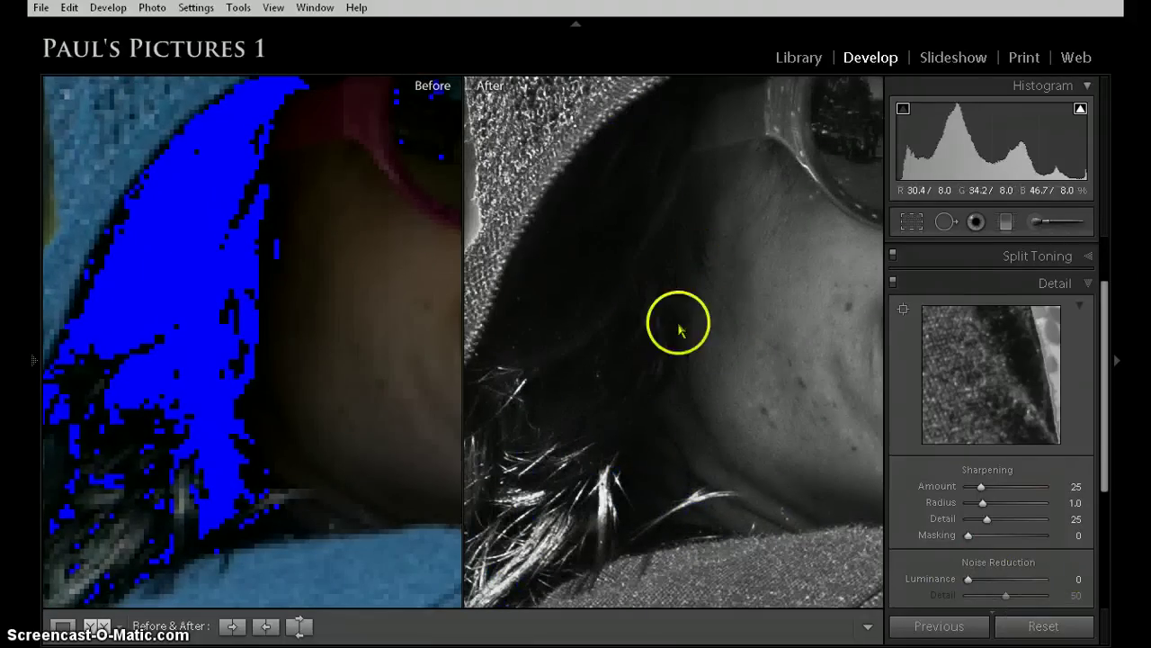
{"action": "left_click", "coordinate": [969, 579]}
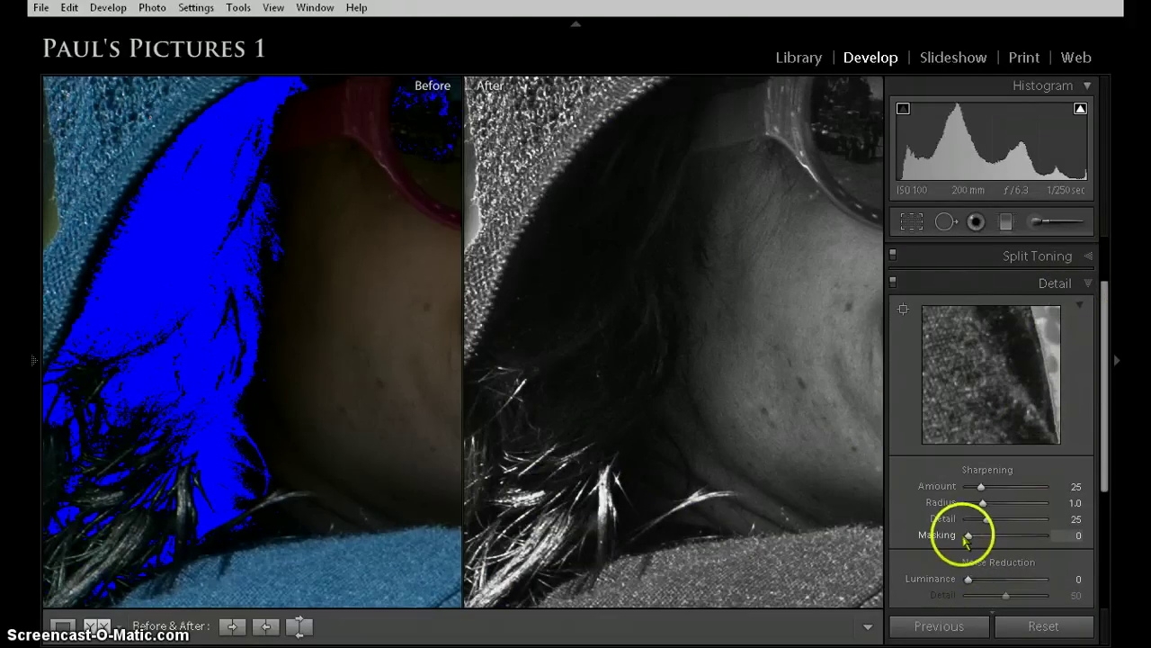
{"action": "left_click_drag", "start_coordinate": [968, 580], "coordinate": [976, 585]}
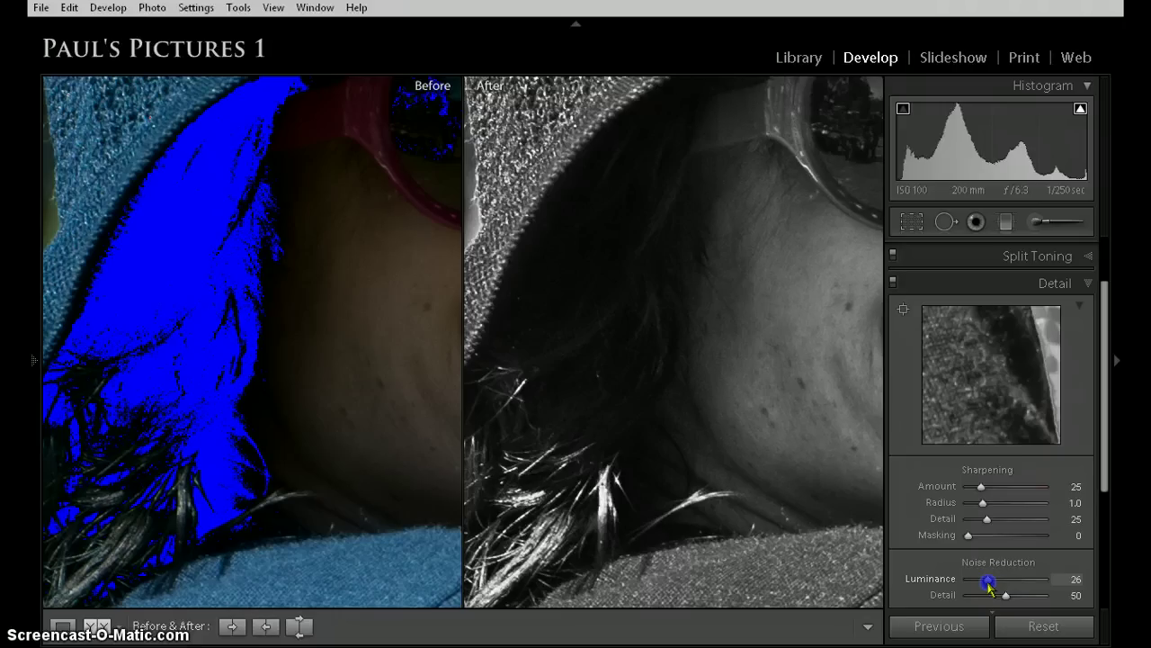
{"action": "left_click", "coordinate": [573, 318]}
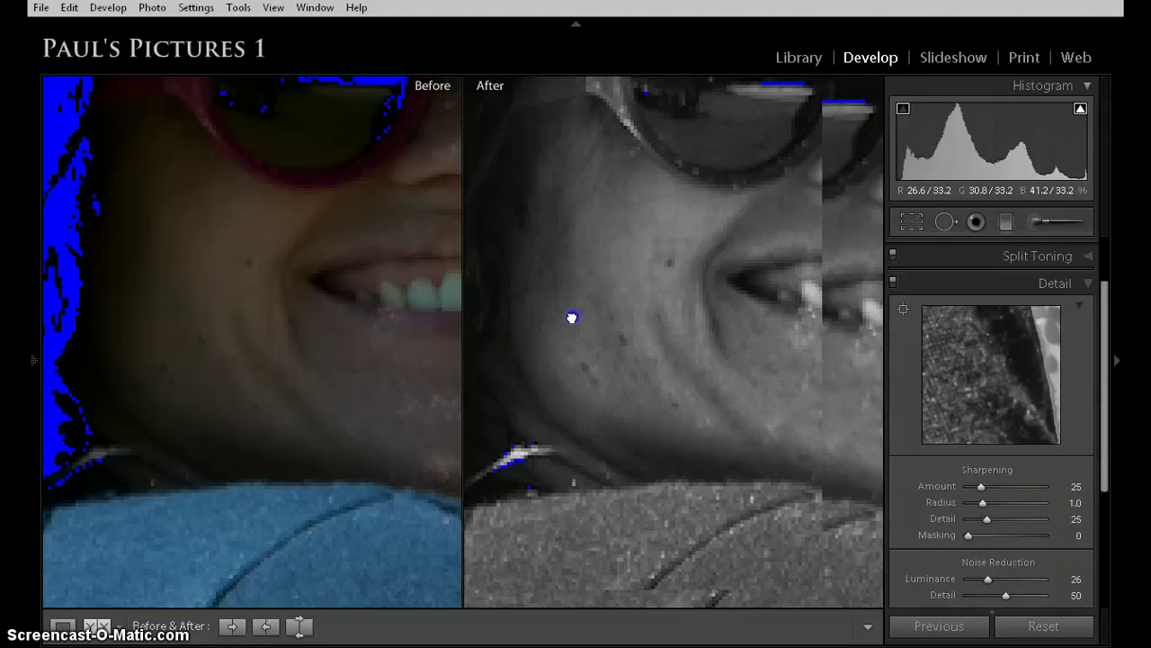
{"action": "left_click", "coordinate": [732, 385]}
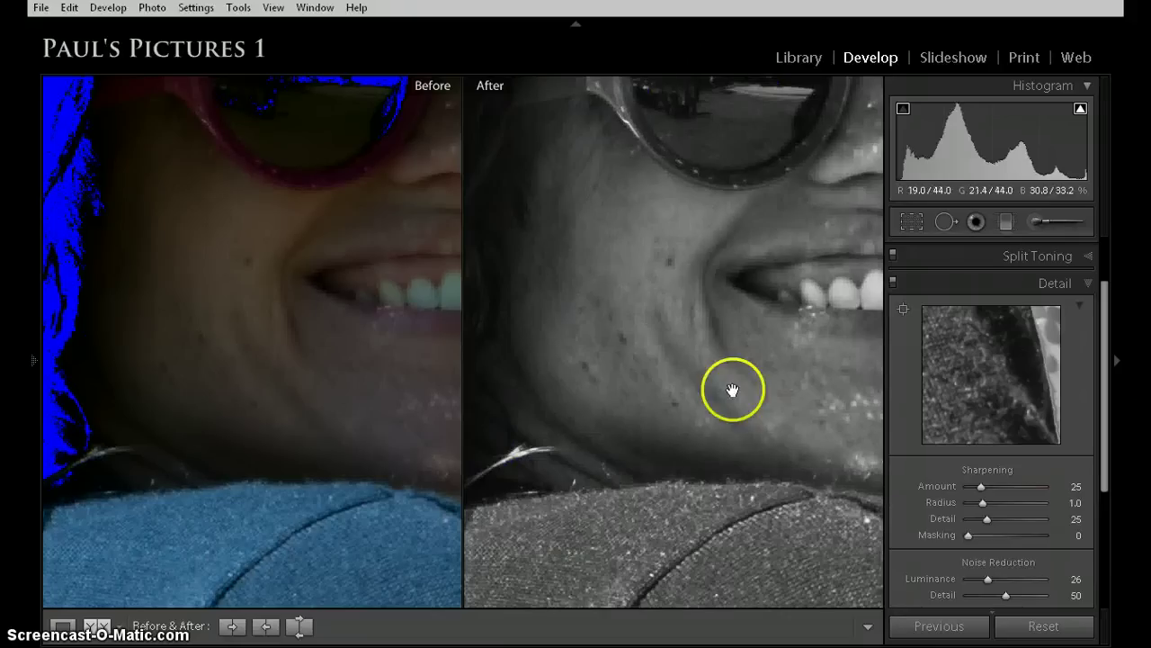
Step: Refine the noise reduction to Luminance 22 and Detail 94, comparing the hat brim and face up close
{"action": "left_click", "coordinate": [989, 580]}
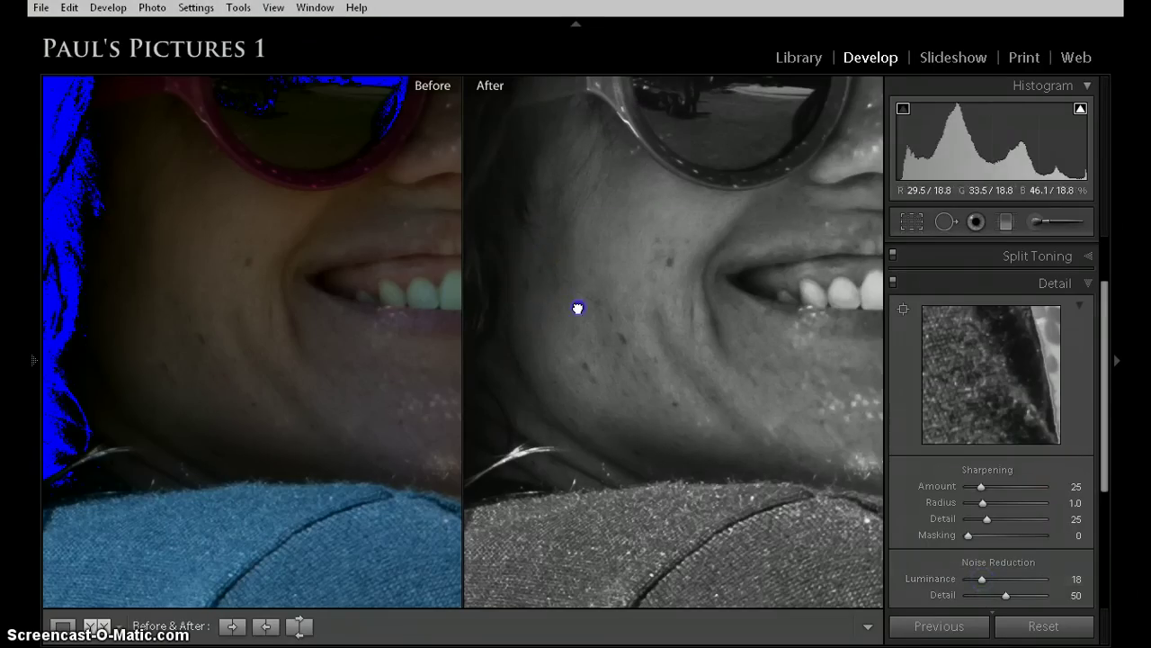
{"action": "left_click_drag", "start_coordinate": [579, 312], "coordinate": [786, 406]}
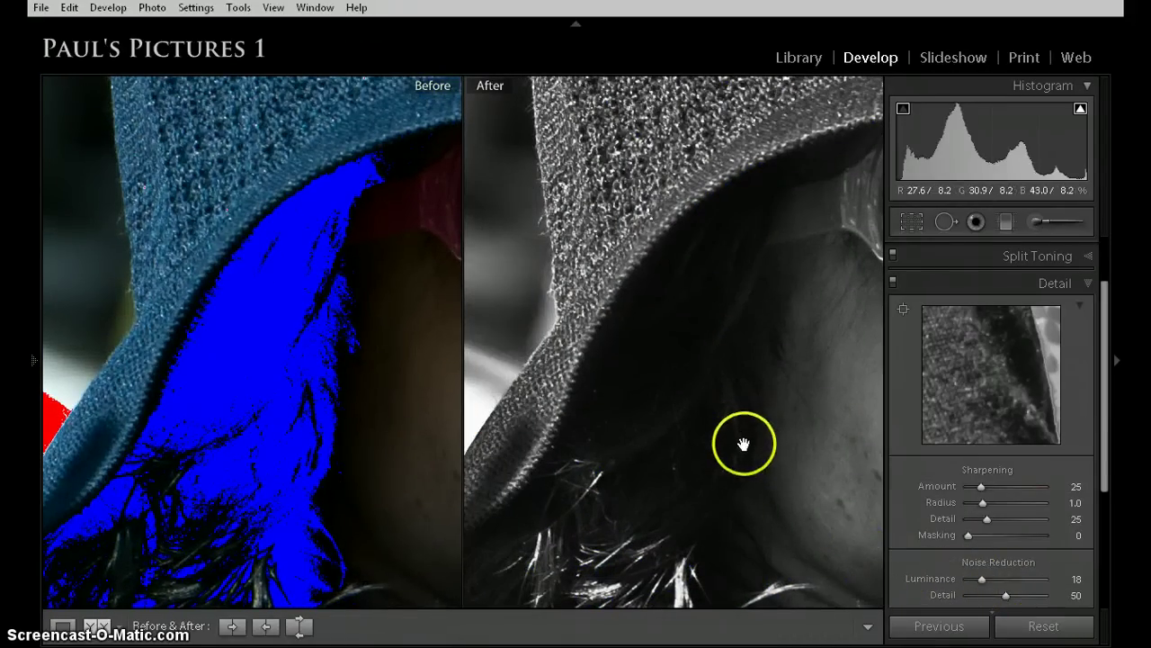
{"action": "left_click_drag", "start_coordinate": [986, 585], "coordinate": [992, 586]}
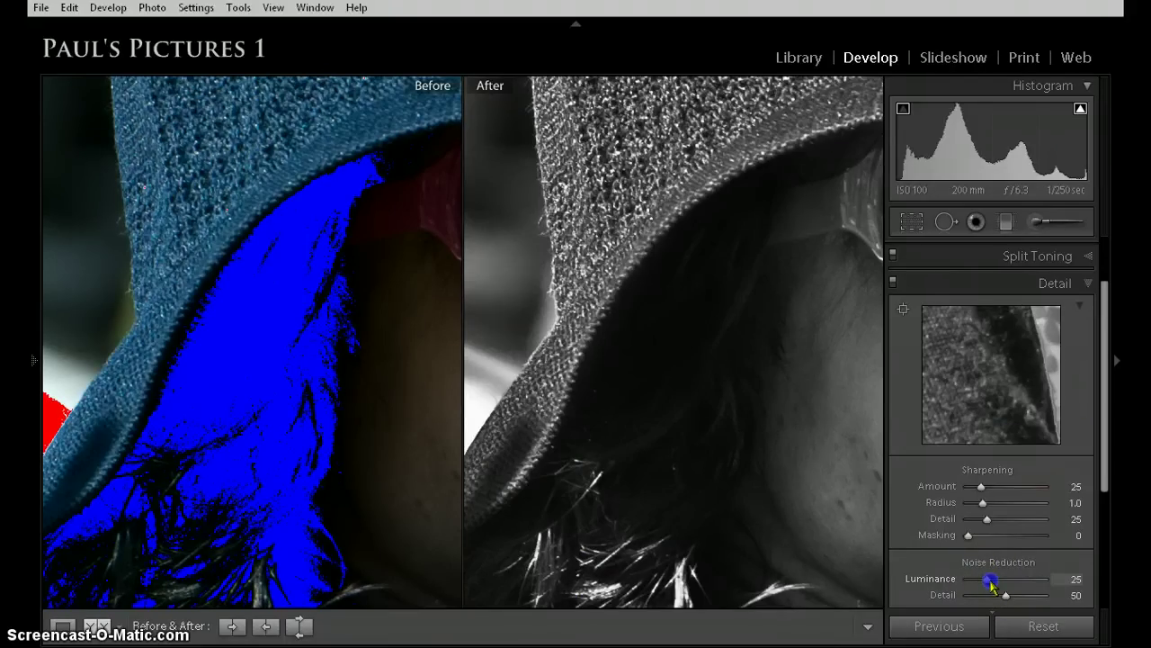
{"action": "left_click_drag", "start_coordinate": [990, 585], "coordinate": [984, 580]}
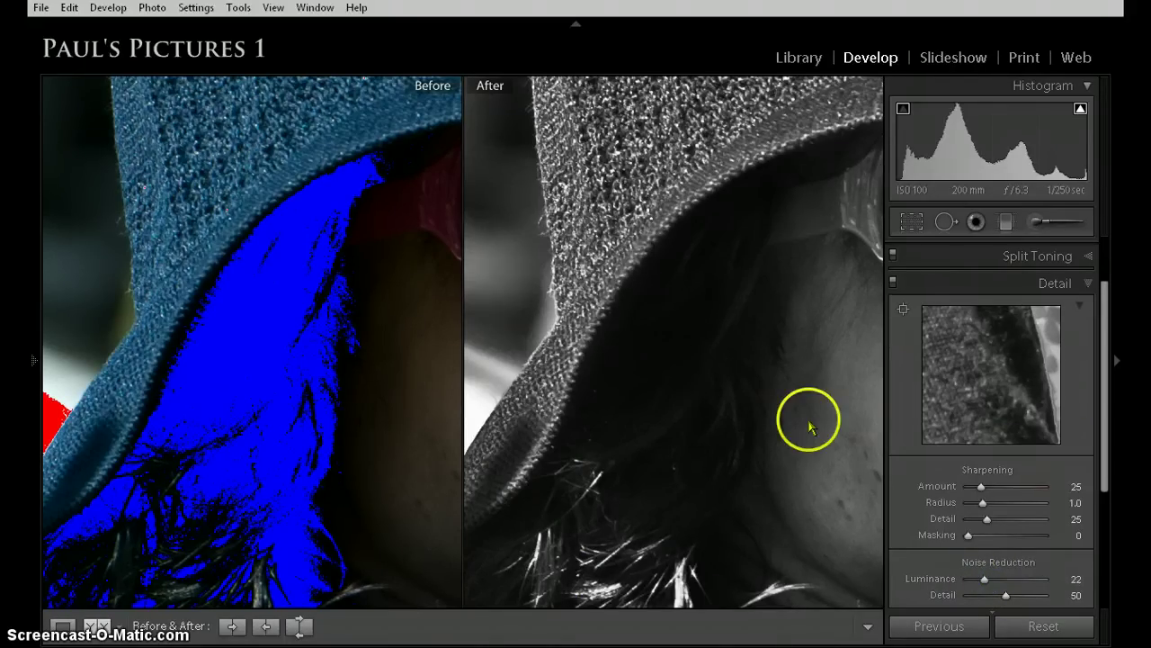
{"action": "left_click_drag", "start_coordinate": [830, 386], "coordinate": [612, 356]}
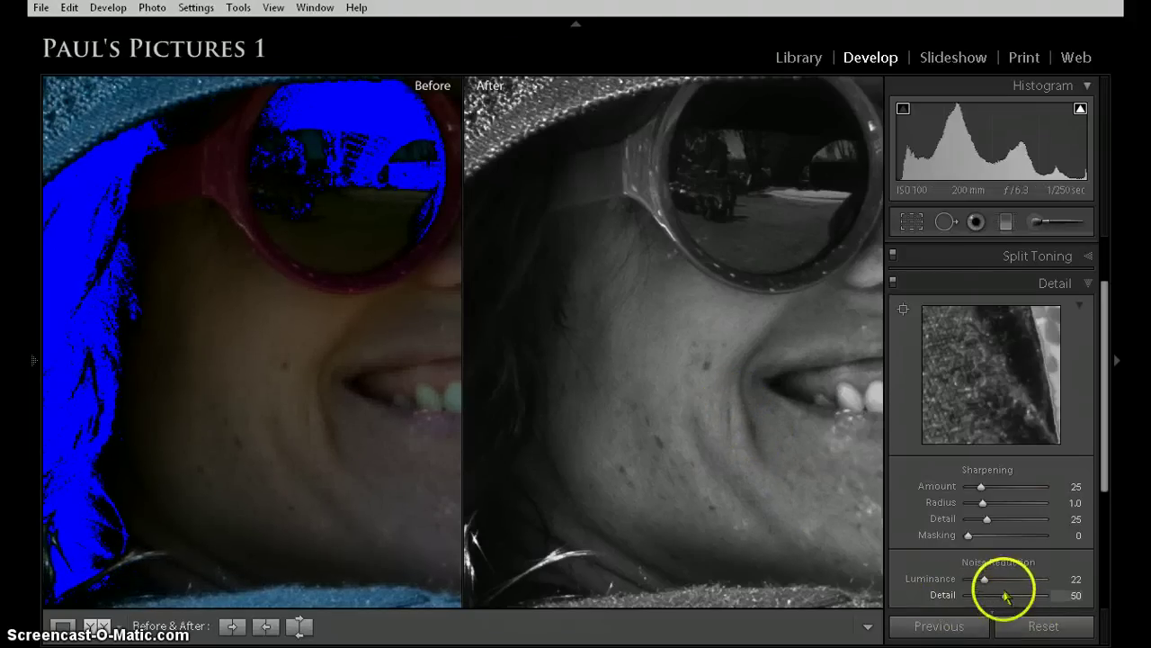
{"action": "left_click_drag", "start_coordinate": [1007, 595], "coordinate": [1012, 597]}
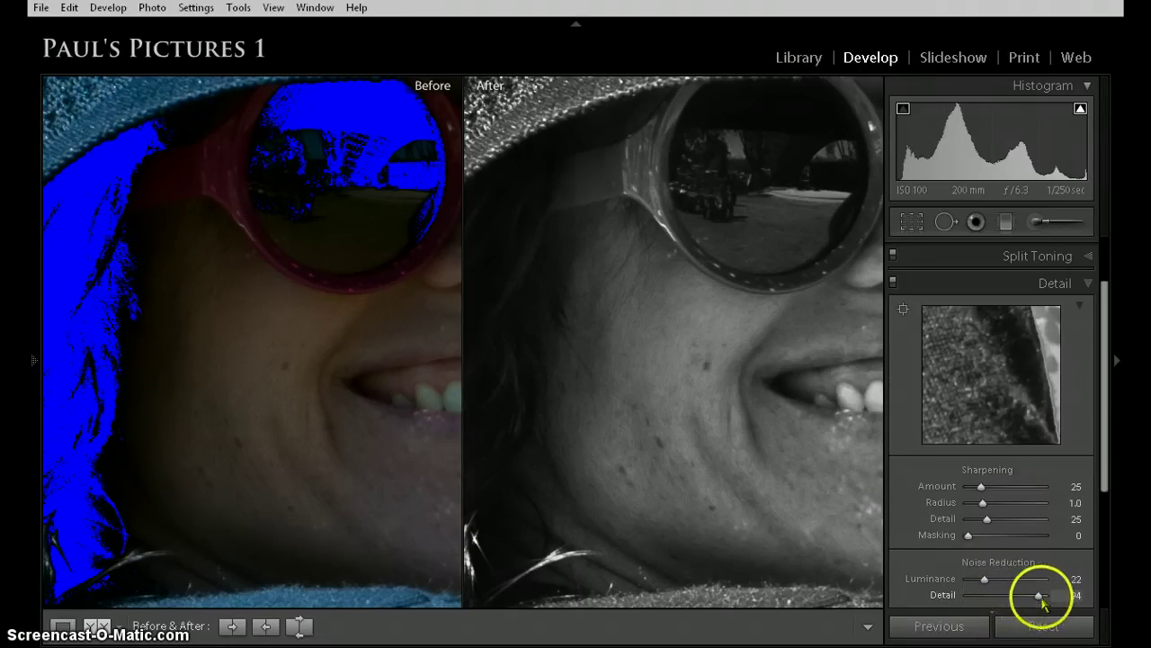
{"action": "left_click", "coordinate": [771, 409]}
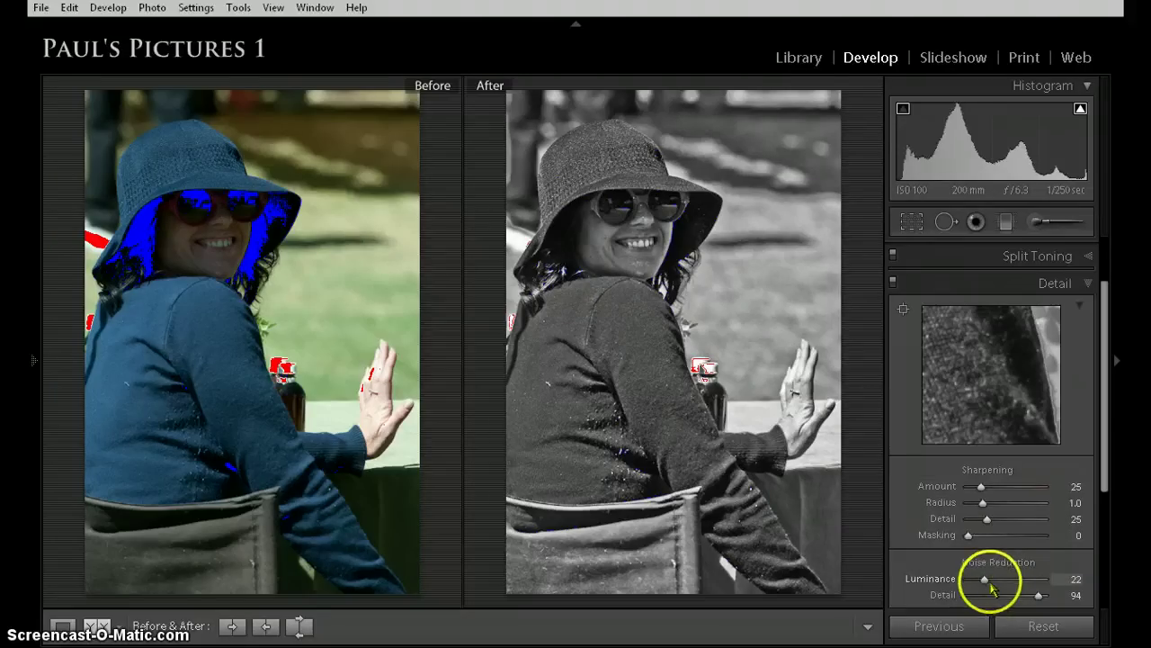
Step: Set the sharpening Masking to 34 using the black-and-white mask preview
{"action": "left_click", "coordinate": [969, 536]}
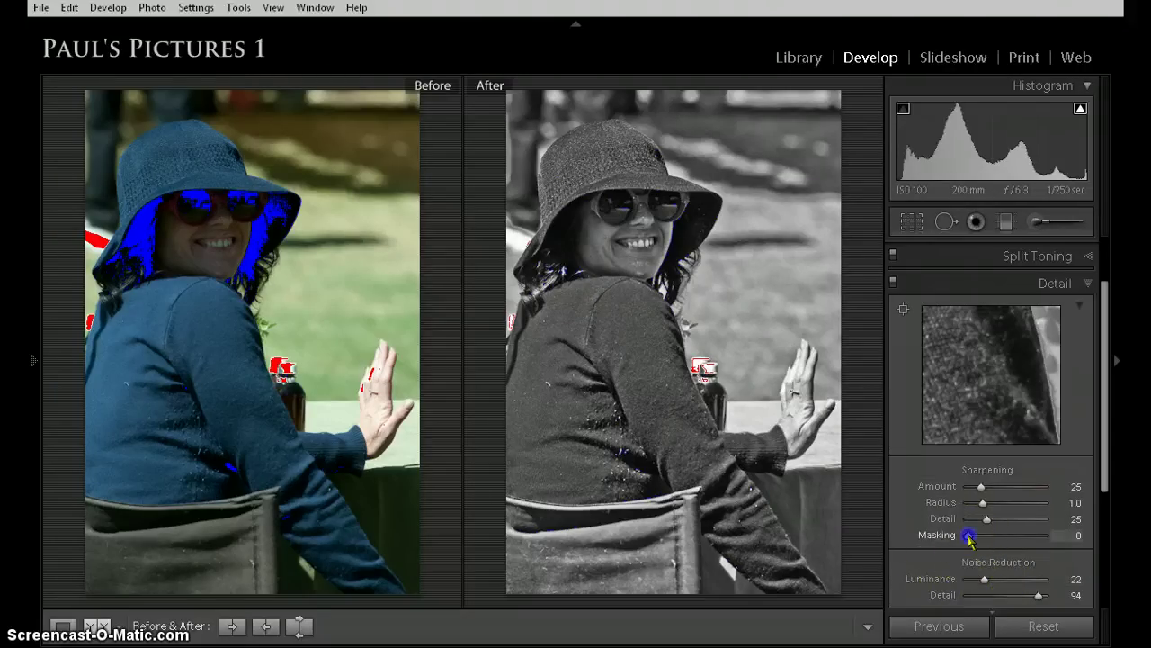
{"action": "left_click", "coordinate": [969, 536]}
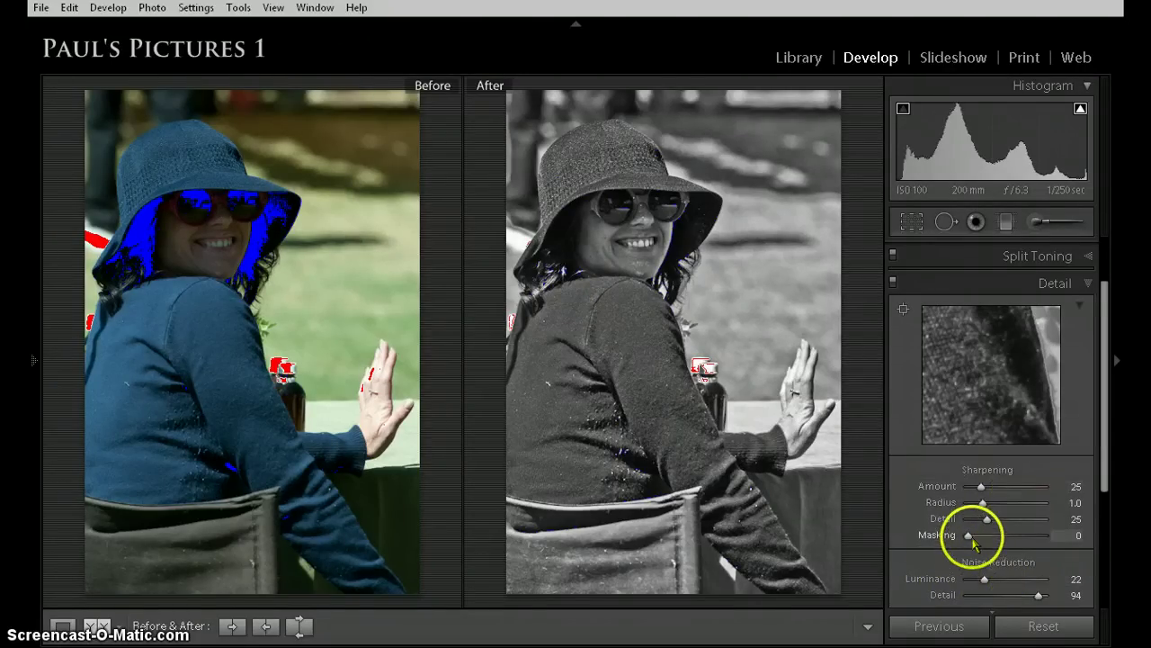
{"action": "left_click", "coordinate": [969, 535], "text": "alt"}
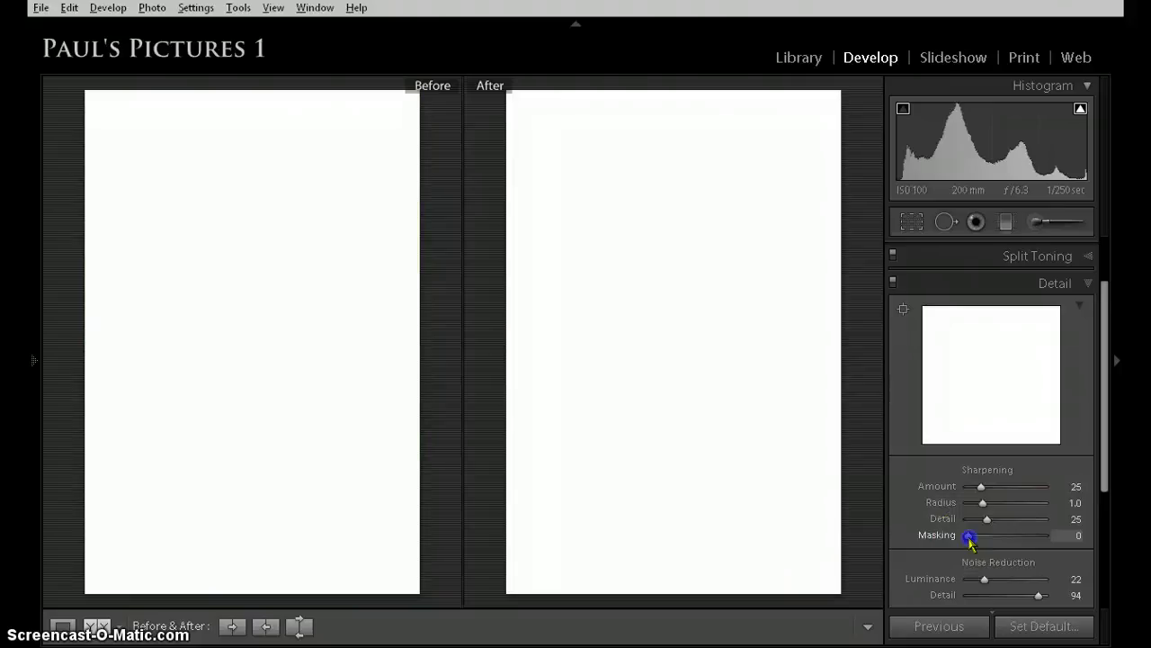
{"action": "left_click_drag", "start_coordinate": [983, 537], "coordinate": [994, 540]}
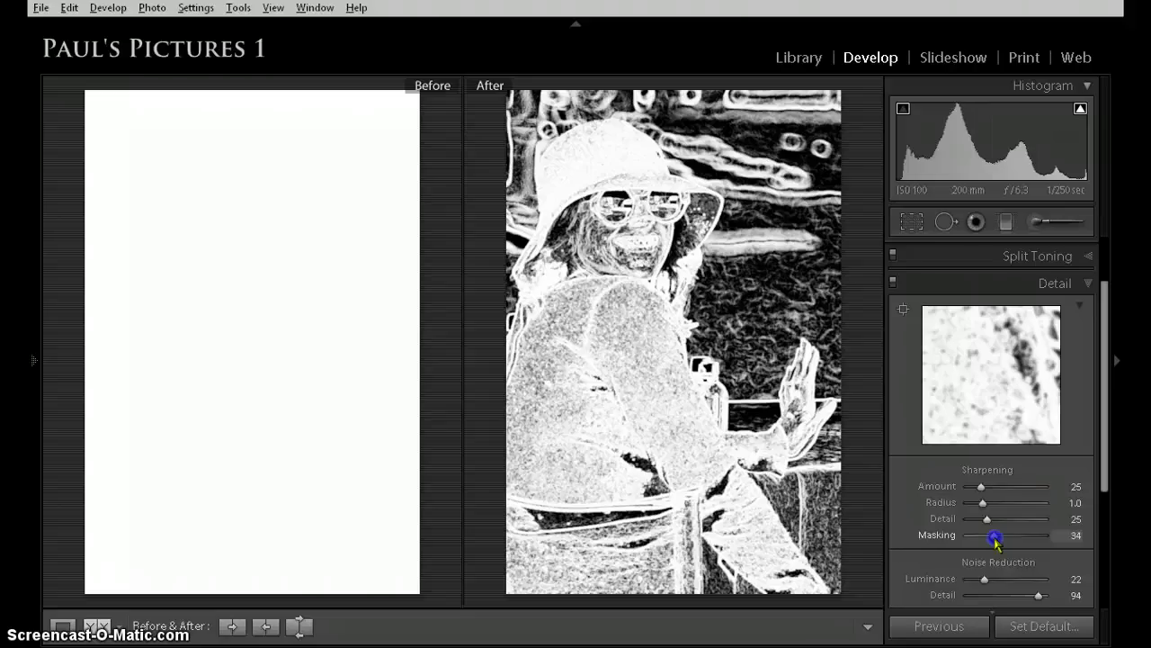
{"action": "left_click_drag", "start_coordinate": [995, 538], "coordinate": [995, 537]}
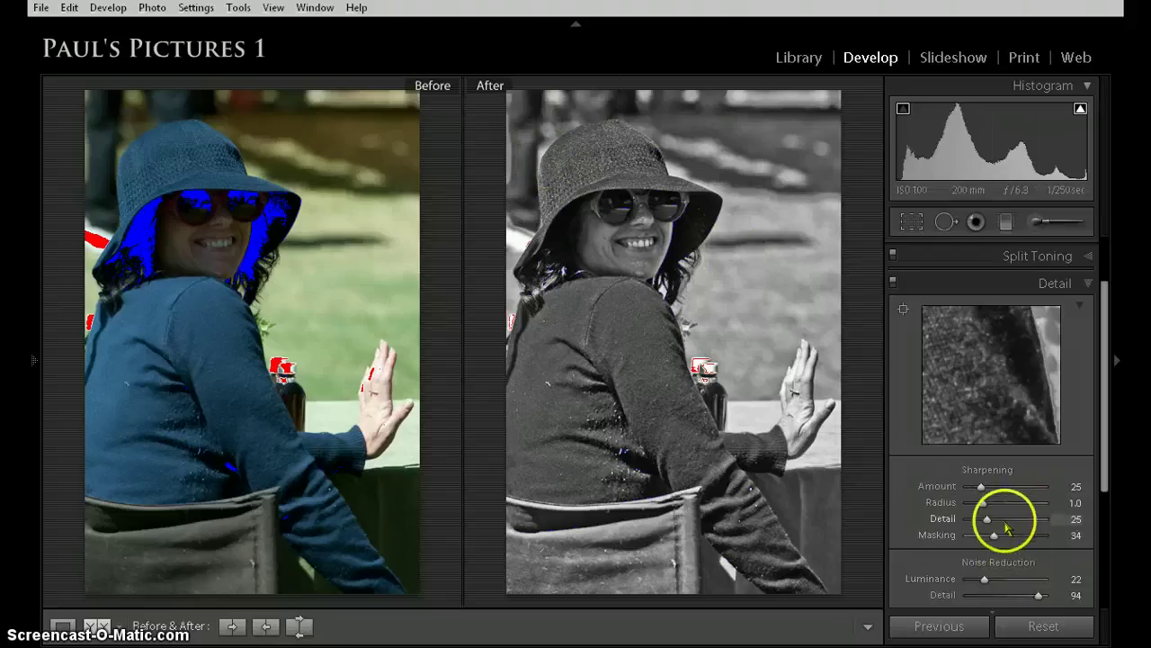
Step: Set the sharpening Amount to 69, Radius to 0.5, Detail to 2 and Masking to 33, checking the smile at 1:1
{"action": "left_click", "coordinate": [981, 487]}
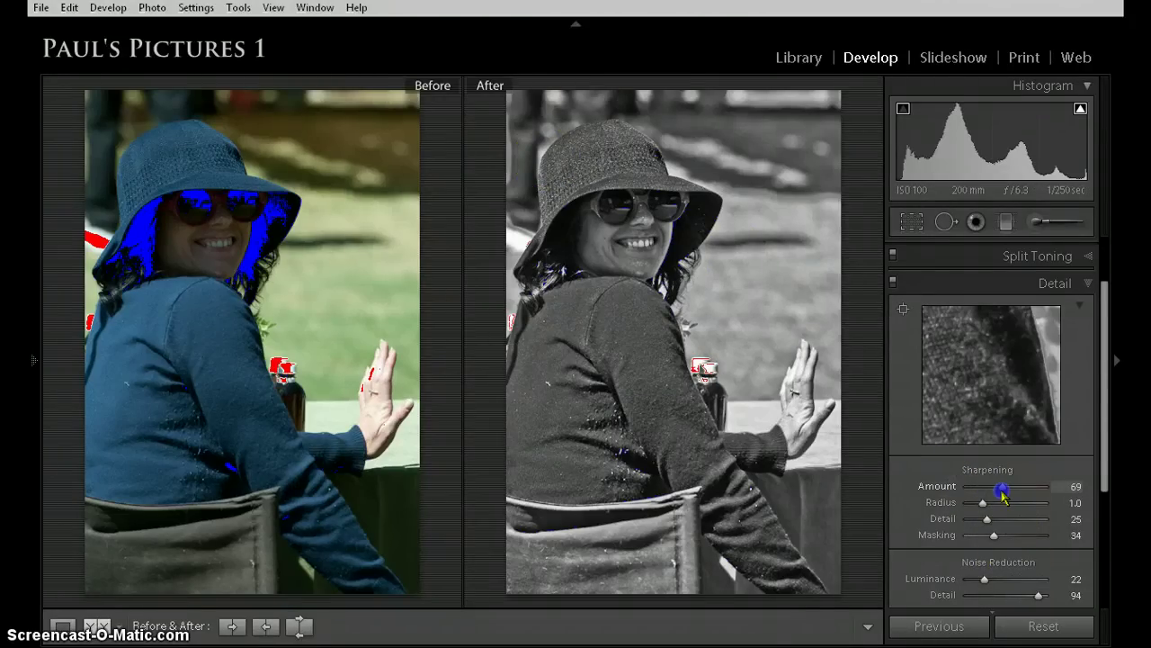
{"action": "left_click", "coordinate": [640, 245]}
{"action": "left_click_drag", "start_coordinate": [693, 345], "coordinate": [681, 406]}
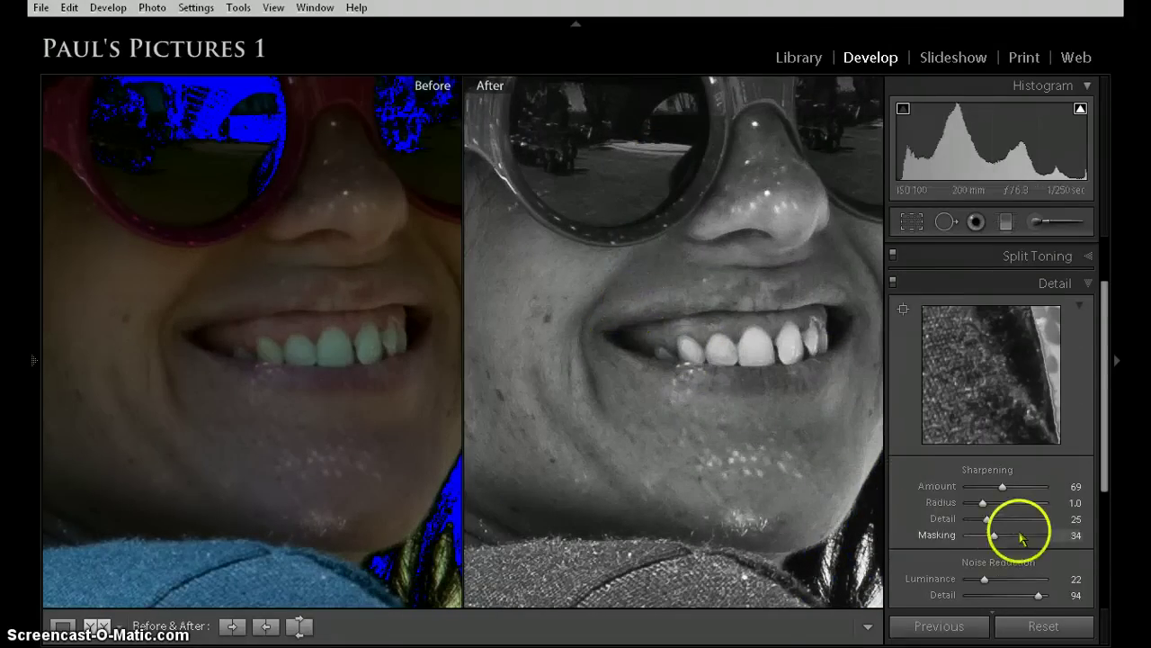
{"action": "left_click", "coordinate": [987, 506]}
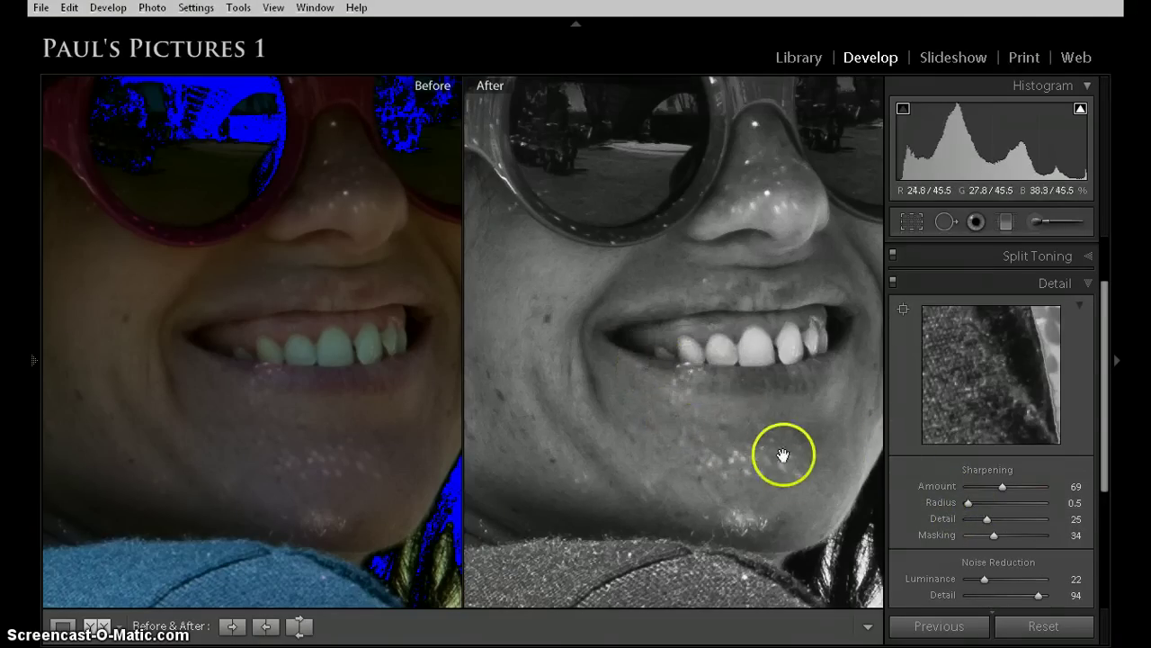
{"action": "left_click_drag", "start_coordinate": [993, 537], "coordinate": [993, 537]}
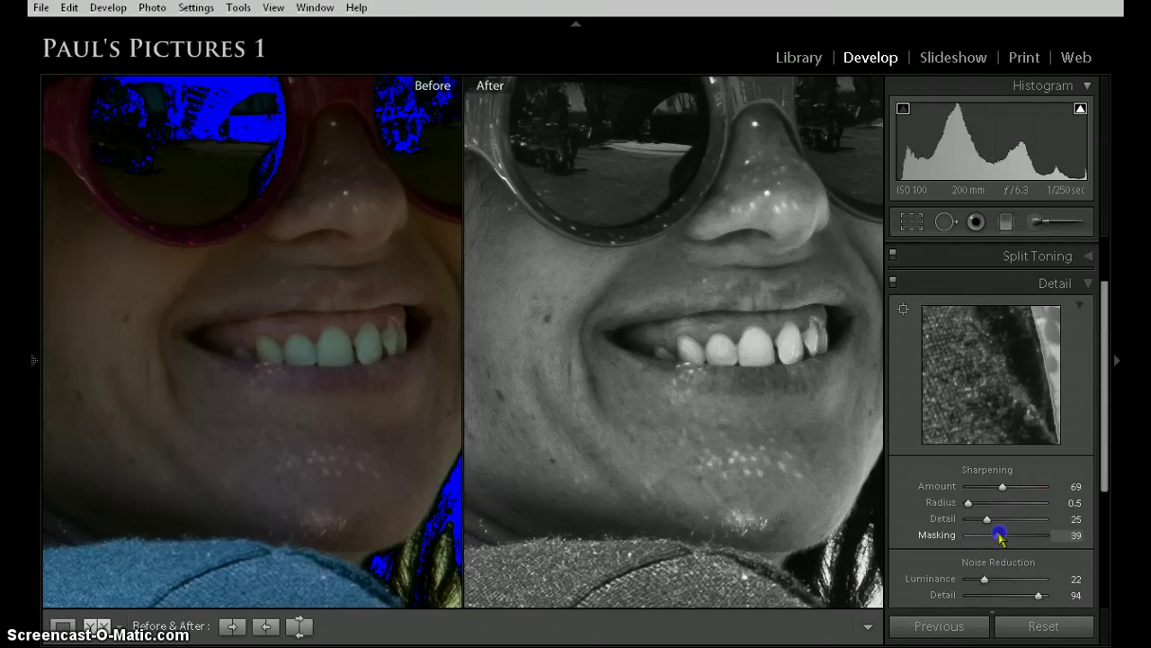
{"action": "left_click_drag", "start_coordinate": [987, 519], "coordinate": [980, 520]}
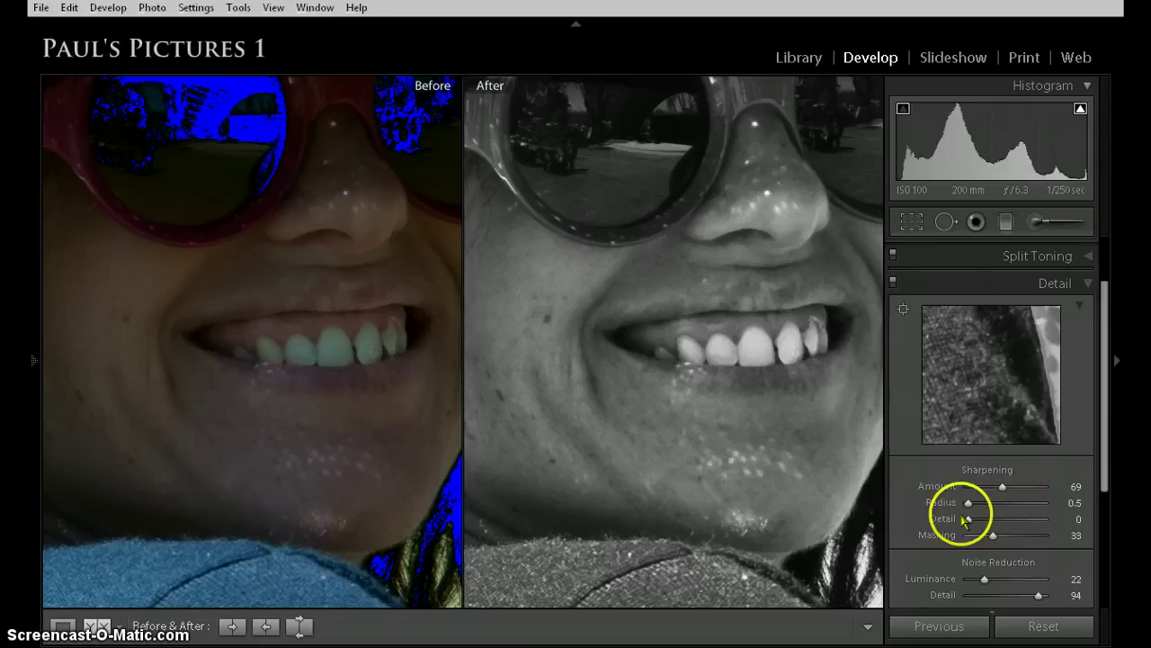
{"action": "left_click_drag", "start_coordinate": [961, 524], "coordinate": [971, 523]}
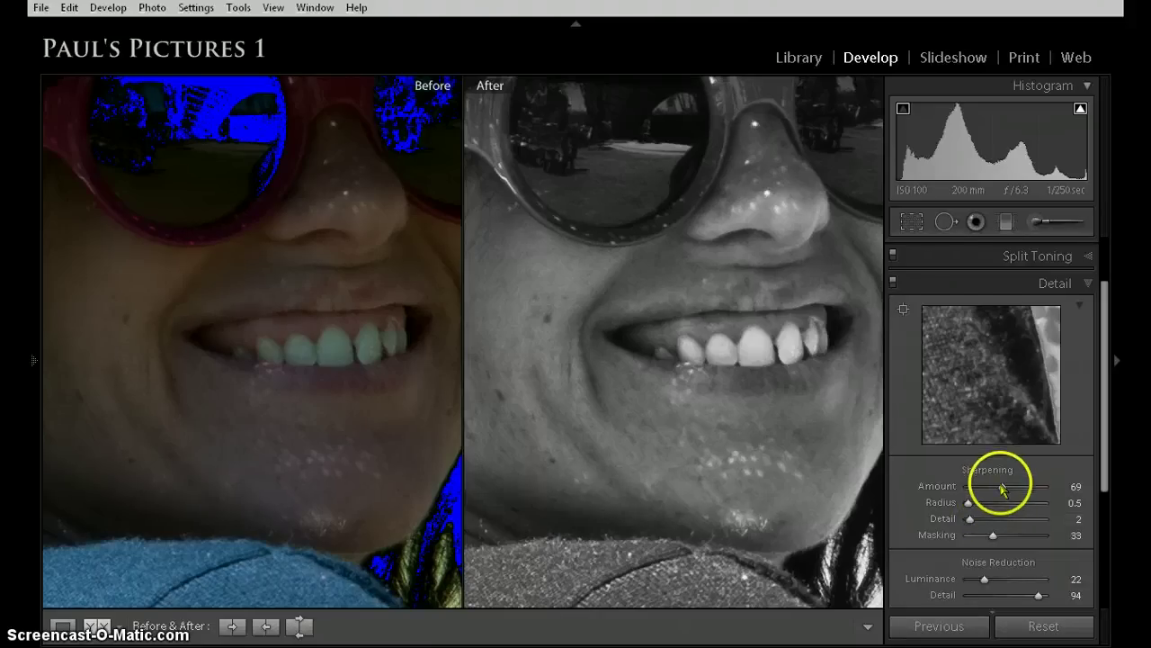
Step: Compare the sharpened face, sunglasses and hat brim with the original at 1:1, and return to the full before/after view
{"action": "left_click_drag", "start_coordinate": [705, 265], "coordinate": [730, 471]}
{"action": "left_click", "coordinate": [797, 380]}
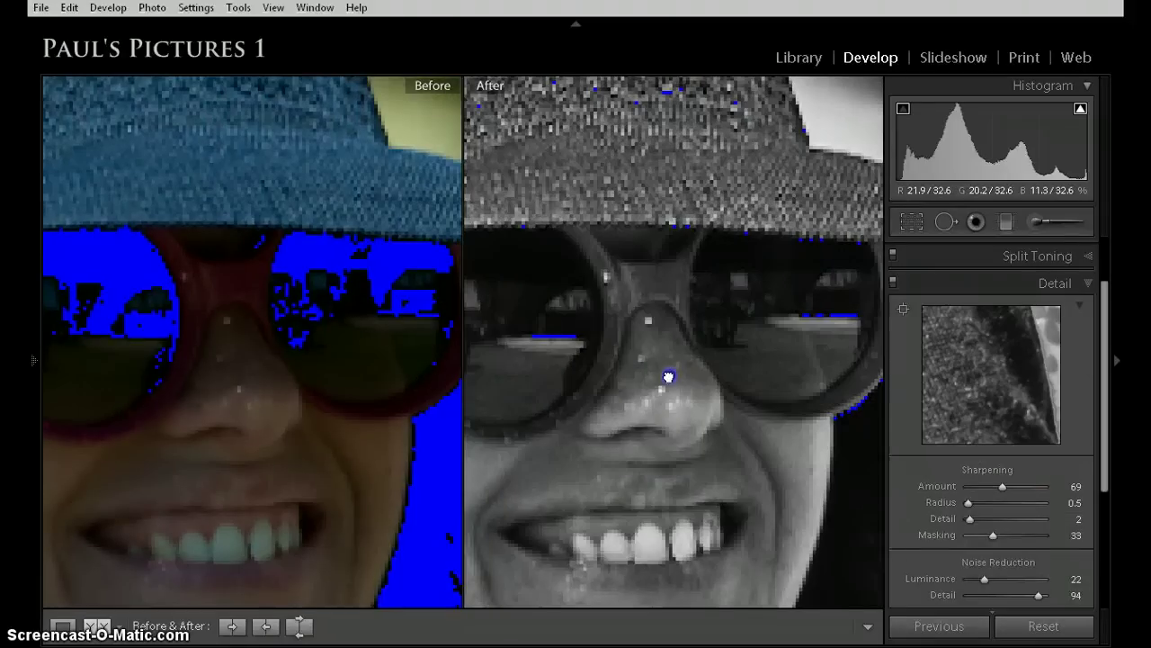
{"action": "left_click", "coordinate": [661, 377]}
{"action": "key", "text": "ctrl+equal"}
{"action": "left_click", "coordinate": [594, 351]}
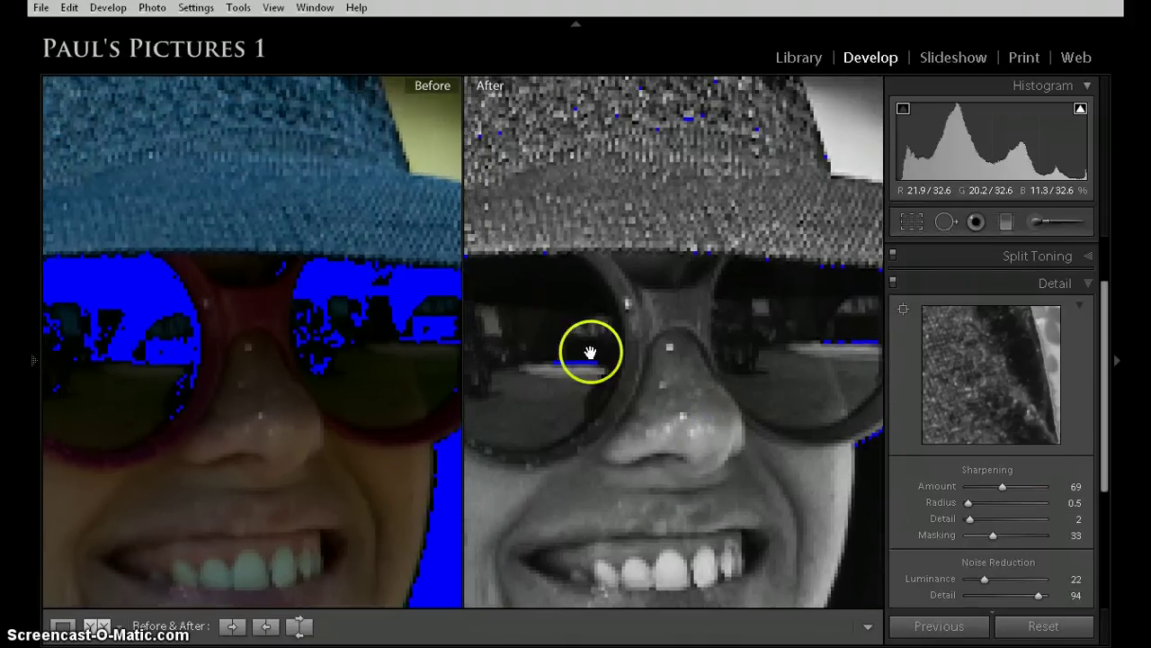
{"action": "left_click", "coordinate": [647, 352]}
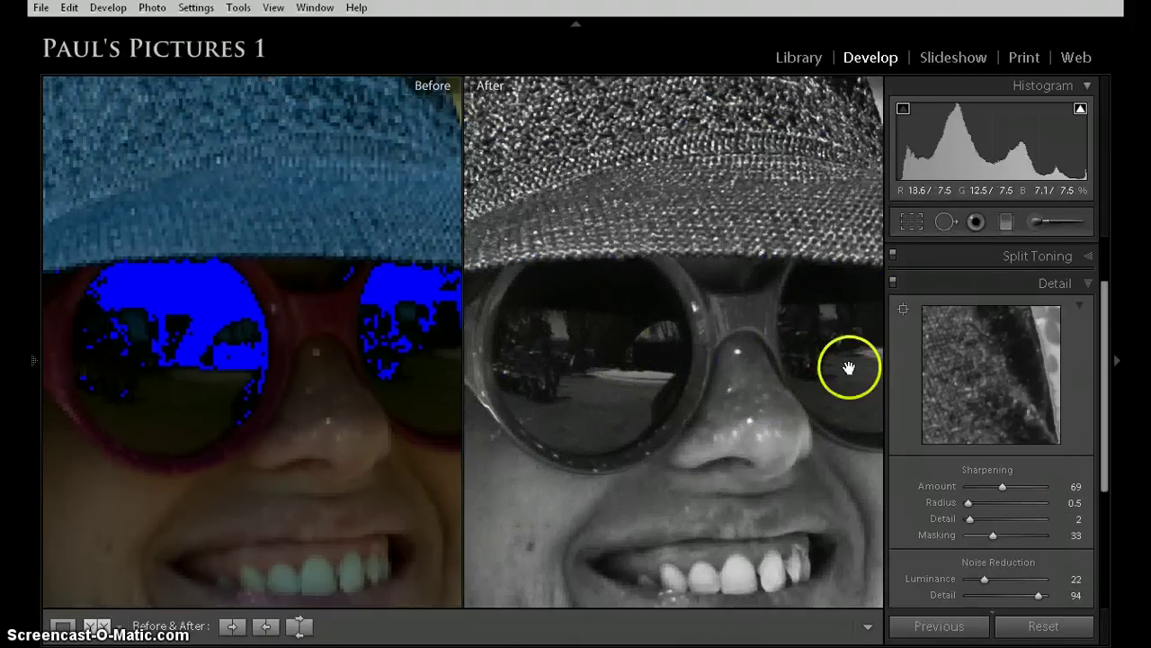
{"action": "left_click", "coordinate": [654, 405]}
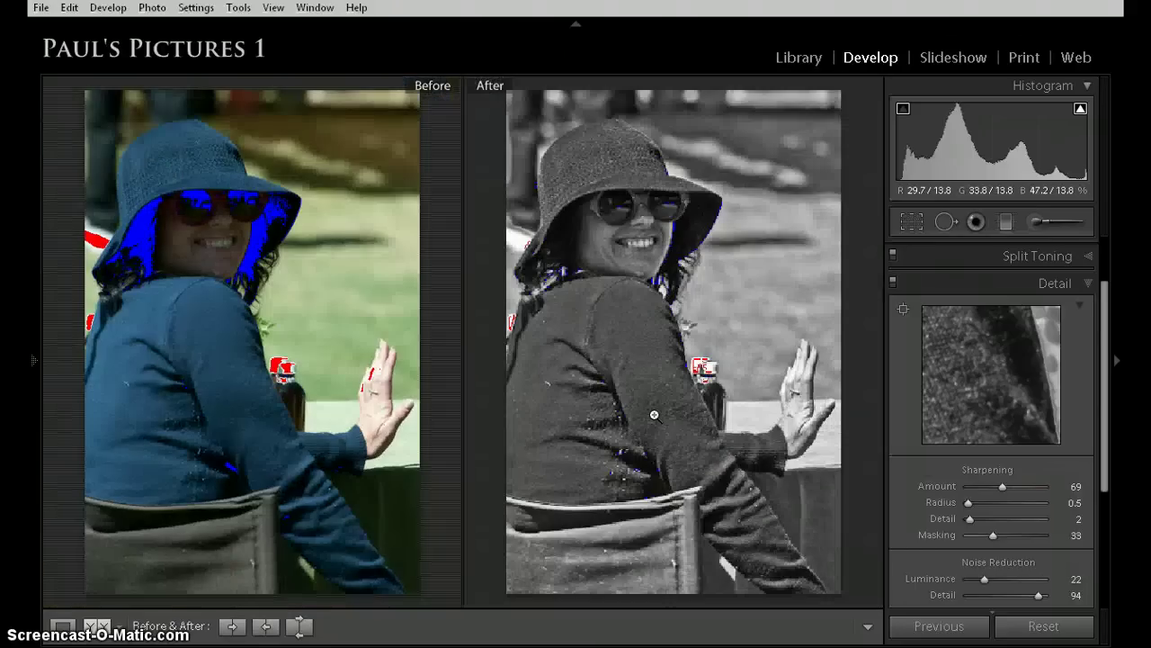
Step: Expand the Effects settings and set the Post-Crop Vignetting style to Paint Overlay
{"action": "scroll", "coordinate": [1034, 504], "scroll_direction": "down", "scroll_amount": 3}
{"action": "left_click", "coordinate": [1060, 555]}
{"action": "scroll", "coordinate": [1057, 531], "scroll_direction": "down", "scroll_amount": 2}
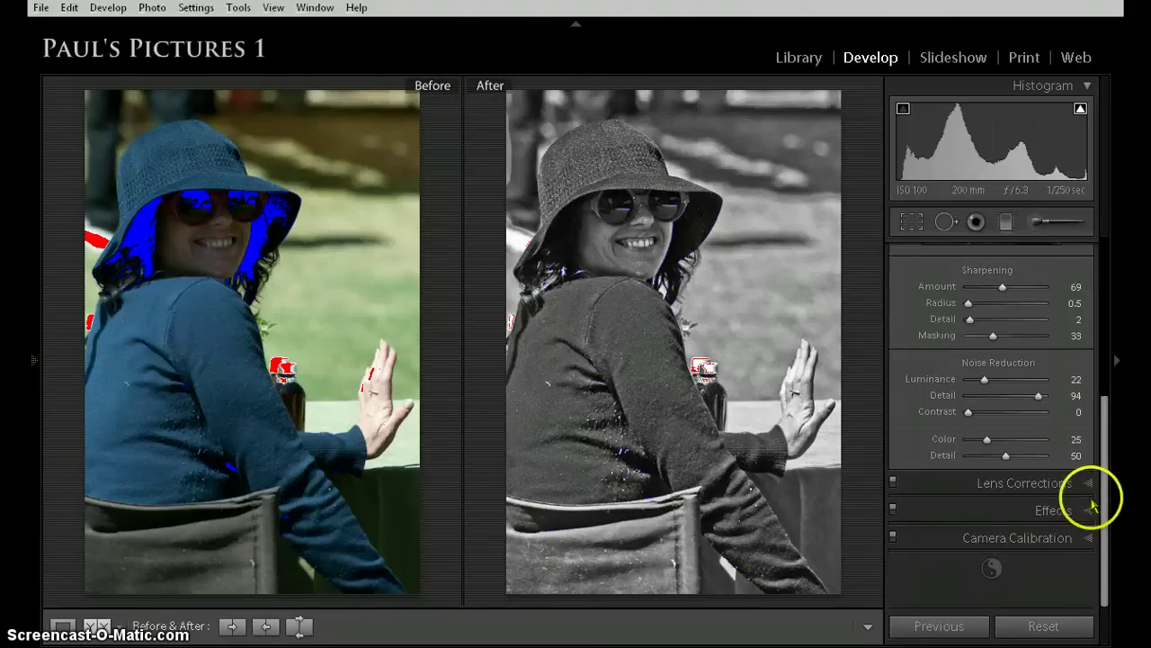
{"action": "left_click", "coordinate": [1086, 509]}
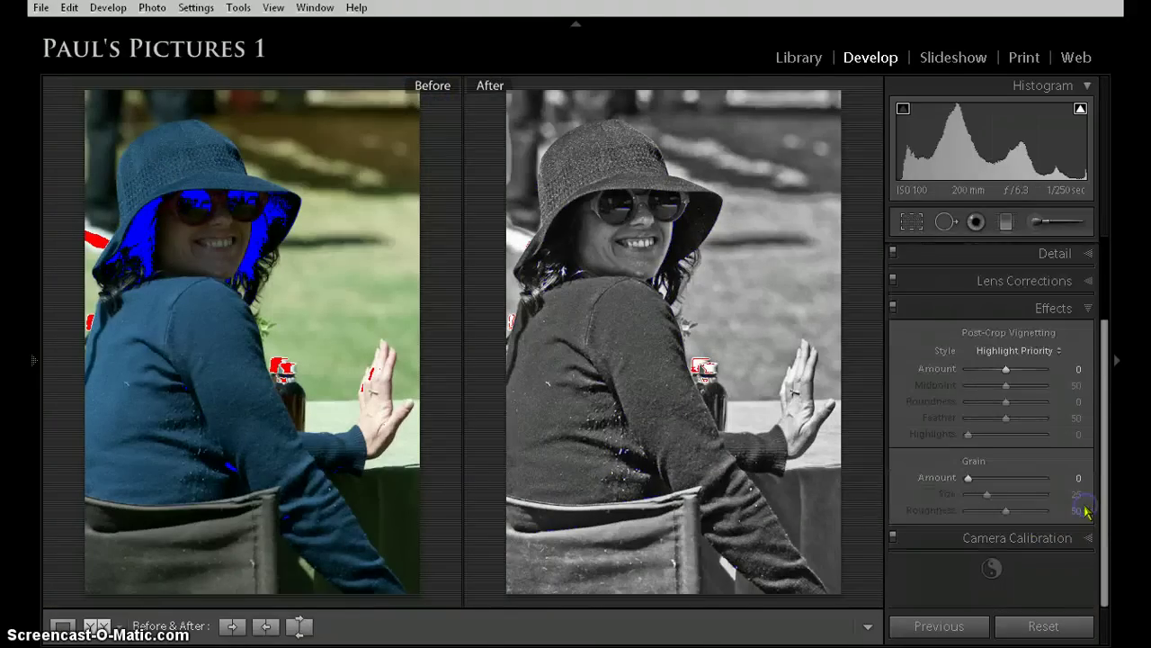
{"action": "left_click", "coordinate": [1057, 350]}
{"action": "left_click", "coordinate": [1003, 412]}
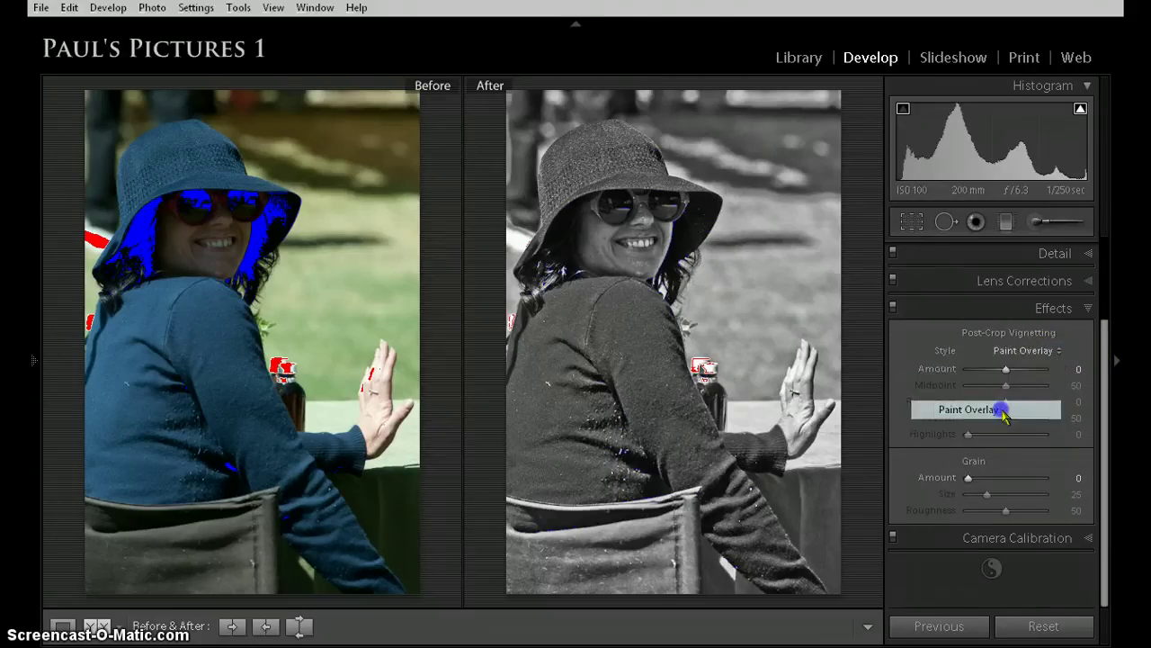
{"action": "left_click", "coordinate": [1058, 358]}
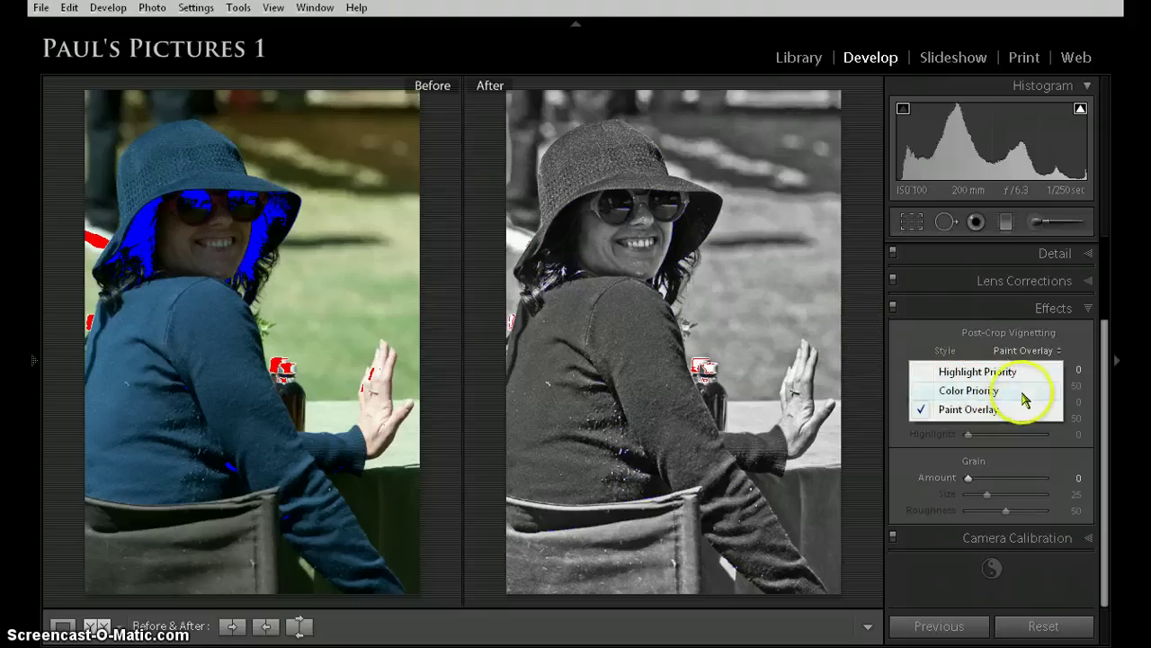
{"action": "left_click", "coordinate": [1001, 410]}
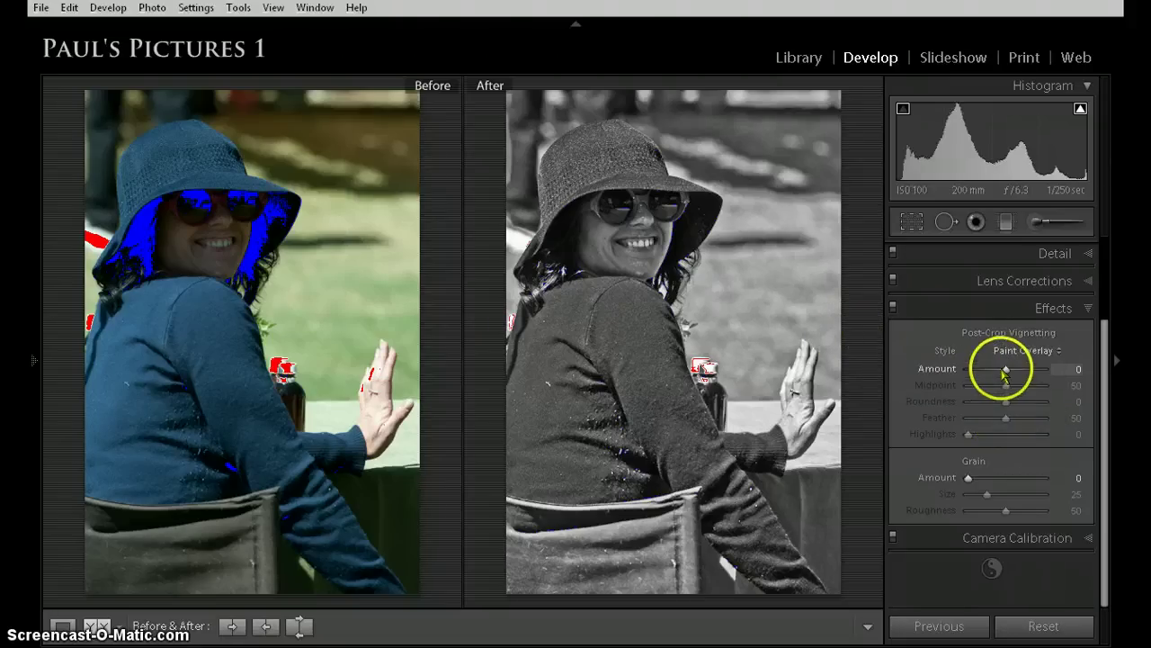
Step: Try a strong white vignette around the portrait, reset it, and set the vignetting Amount to +3
{"action": "left_click_drag", "start_coordinate": [1004, 372], "coordinate": [1072, 377]}
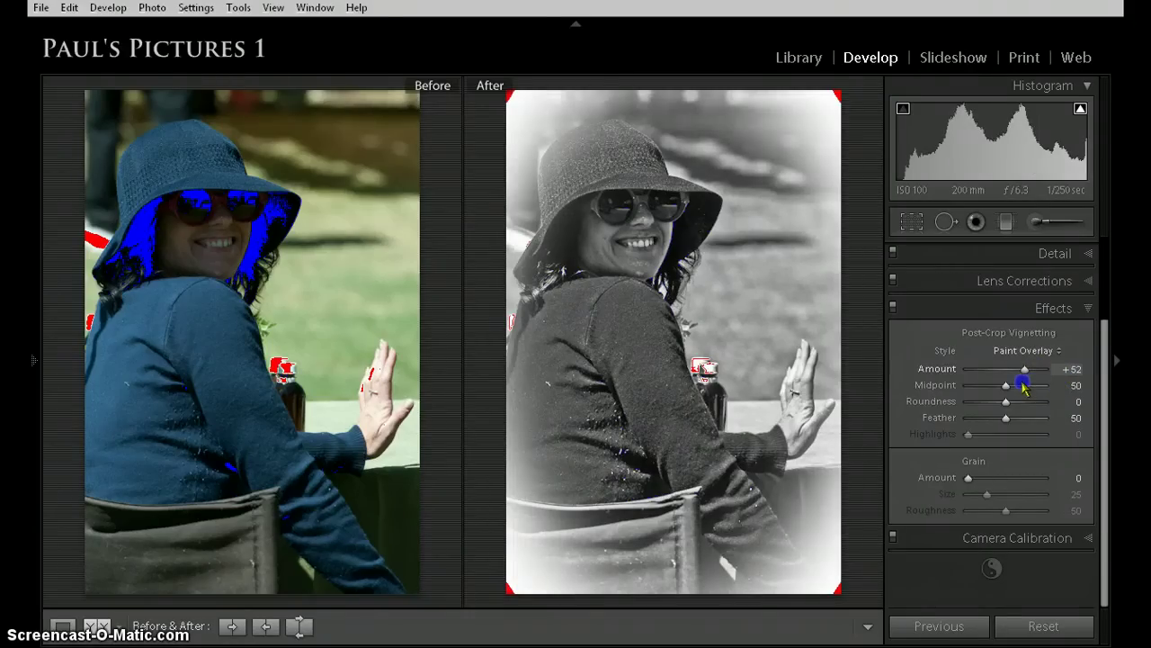
{"action": "double_click", "coordinate": [936, 370]}
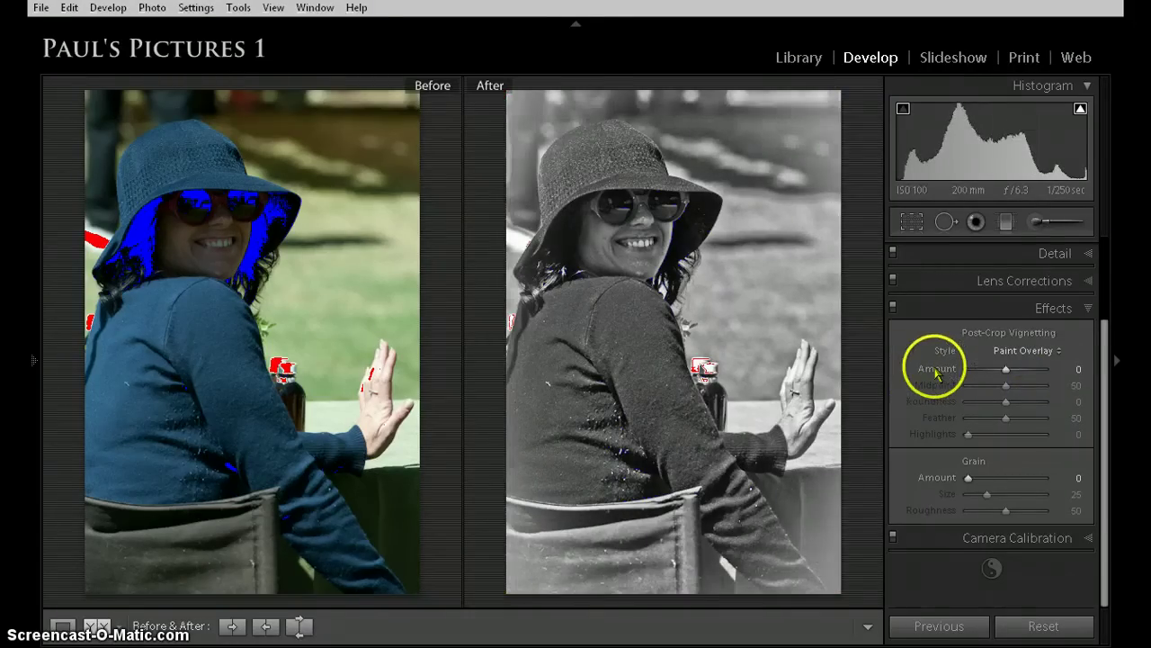
{"action": "left_click_drag", "start_coordinate": [1008, 371], "coordinate": [1011, 373]}
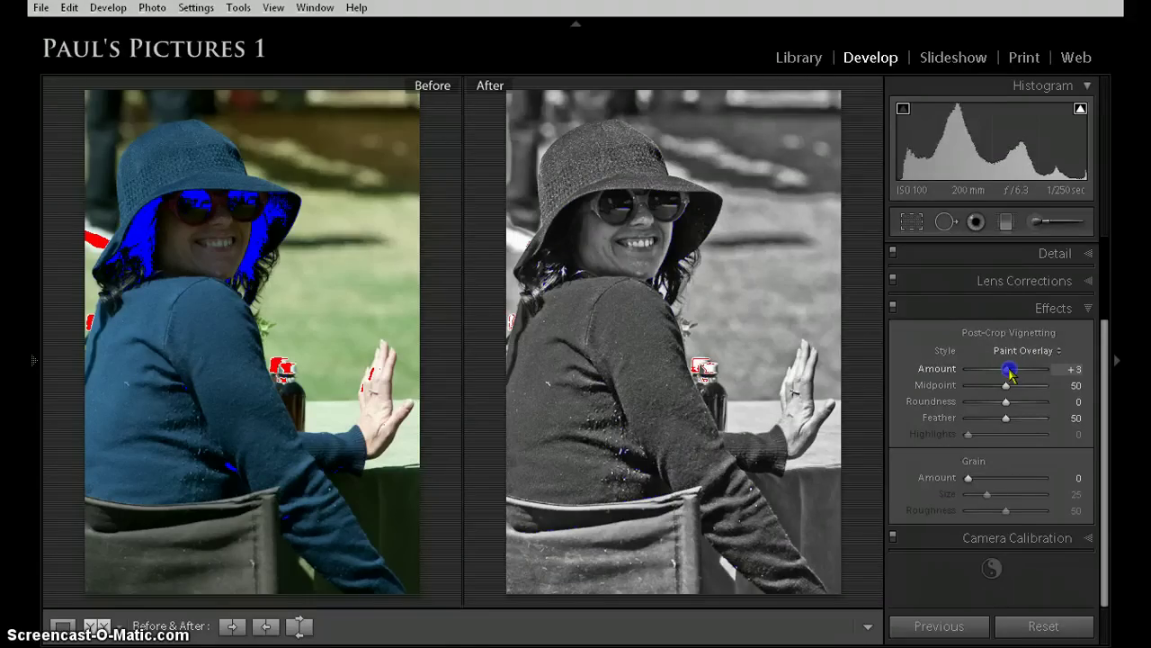
{"action": "left_click_drag", "start_coordinate": [1009, 372], "coordinate": [1011, 372]}
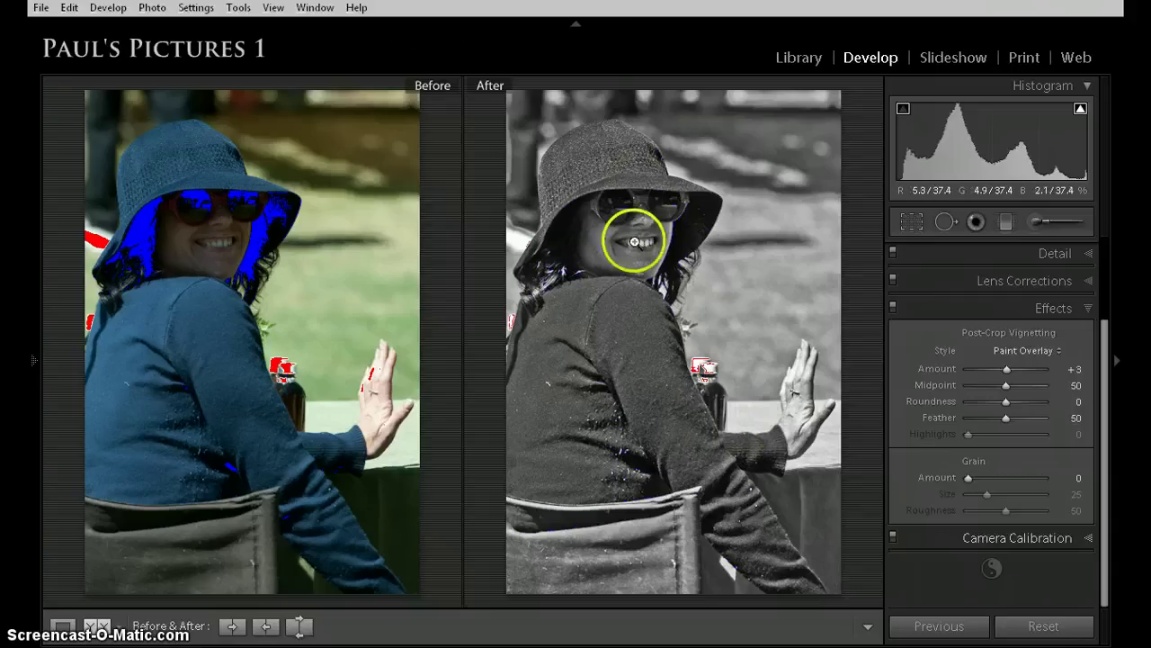
Step: Switch from the before/after comparison to the single-photo view and examine the woman's face, sunglasses and hat at 1:1
{"action": "left_click", "coordinate": [61, 626]}
{"action": "left_click", "coordinate": [61, 626]}
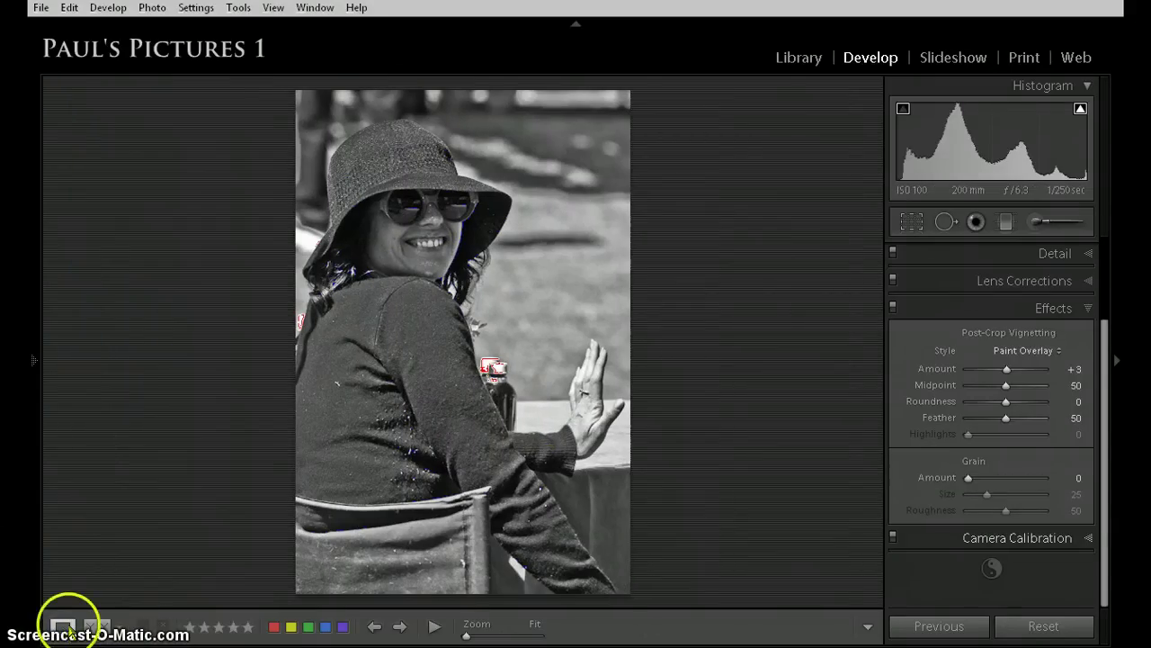
{"action": "left_click", "coordinate": [399, 245]}
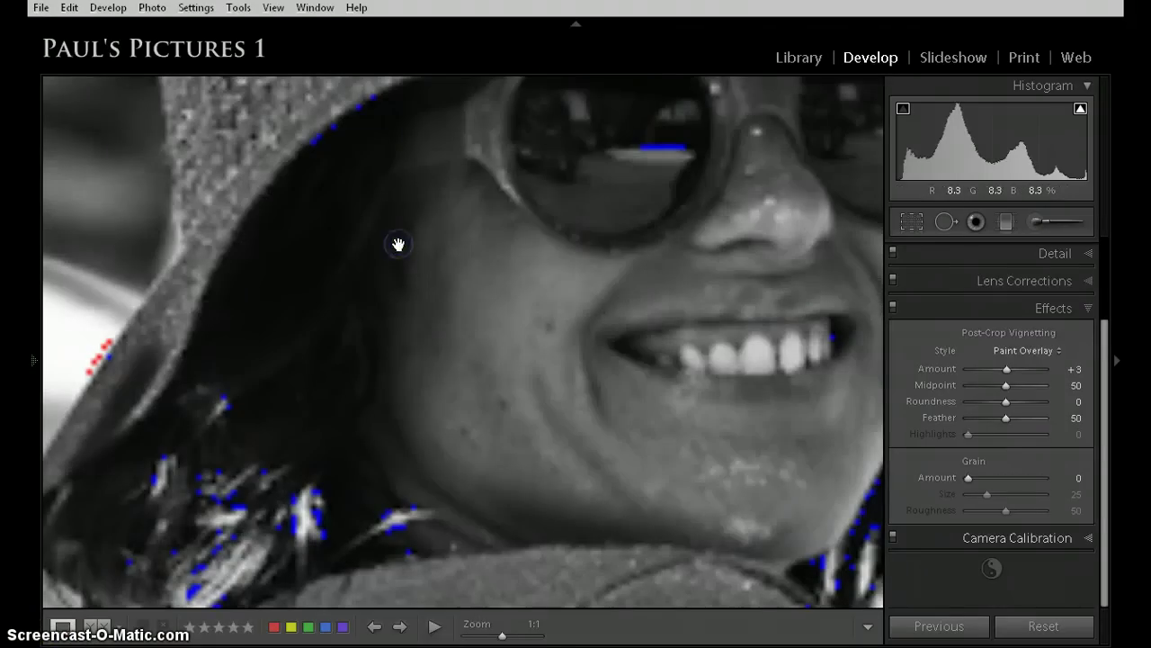
{"action": "left_click_drag", "start_coordinate": [686, 351], "coordinate": [383, 562]}
{"action": "left_click_drag", "start_coordinate": [508, 473], "coordinate": [510, 476]}
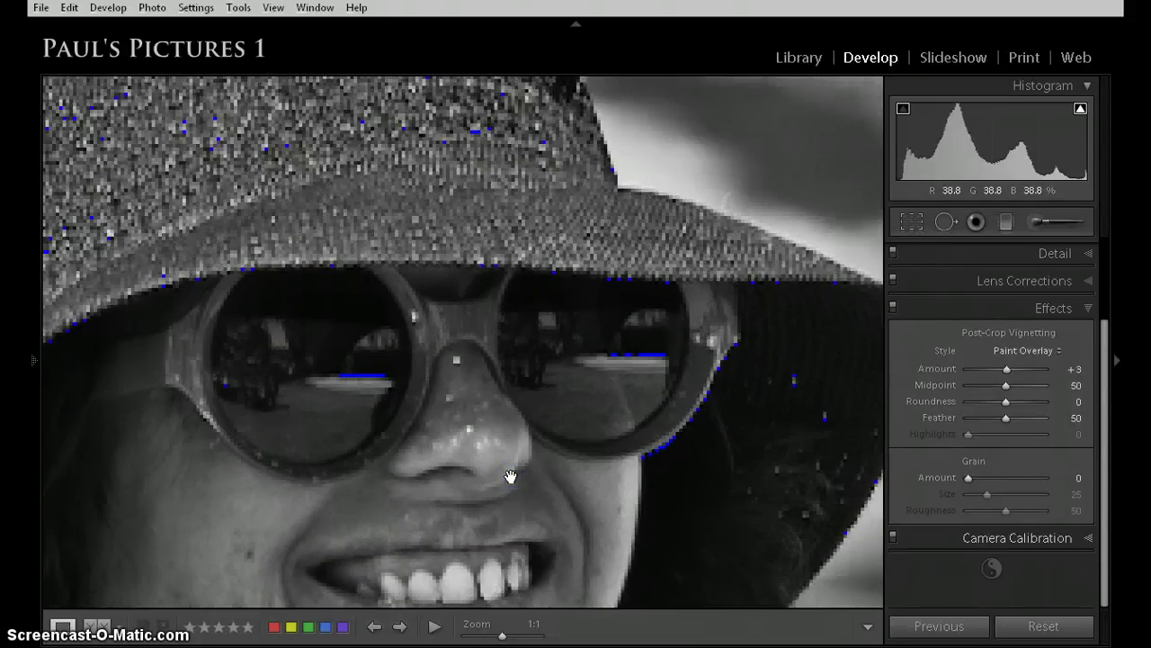
{"action": "left_click", "coordinate": [503, 328]}
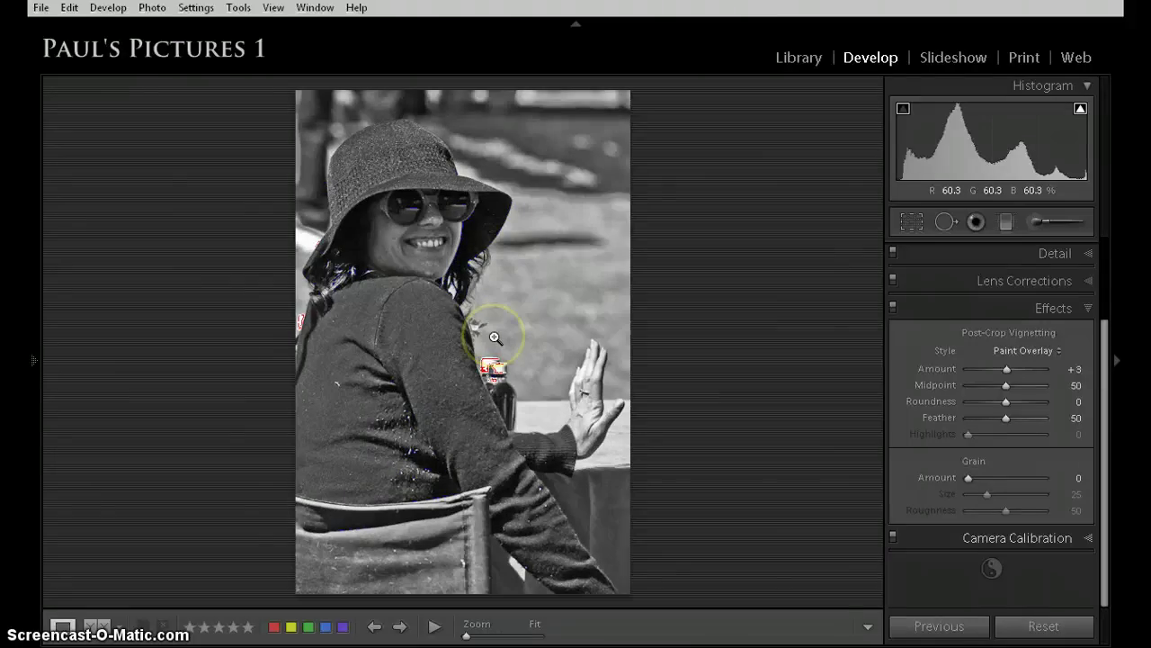
{"action": "left_click", "coordinate": [495, 340]}
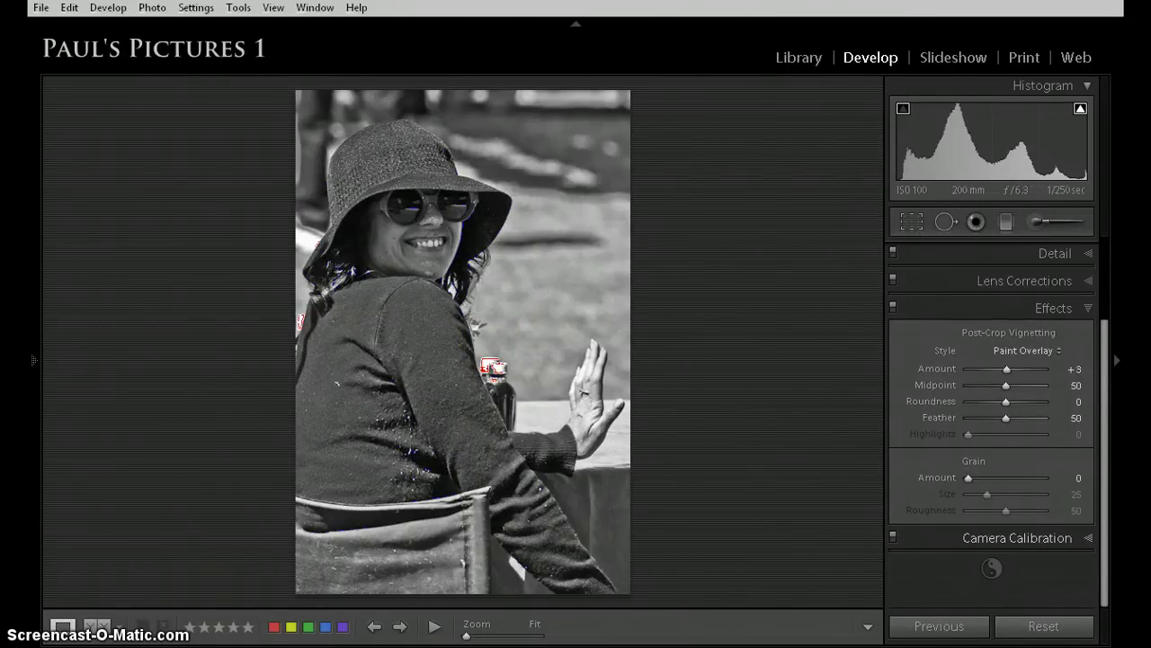
Step: Show the filmstrip below the finished portrait
{"action": "left_click", "coordinate": [576, 645]}
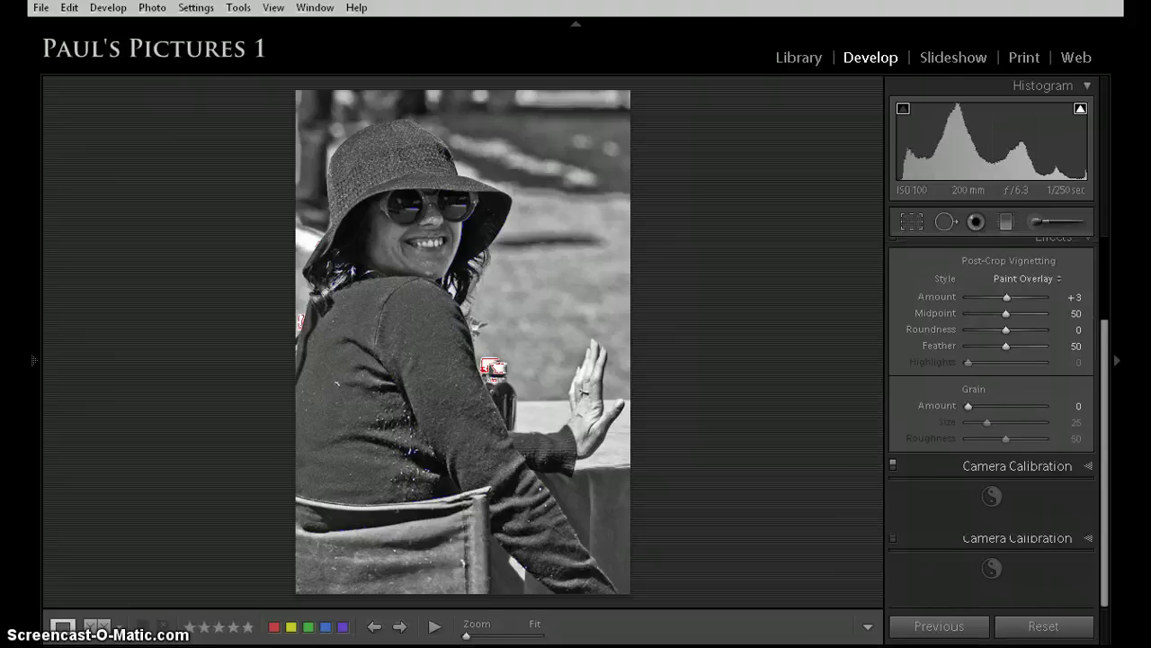